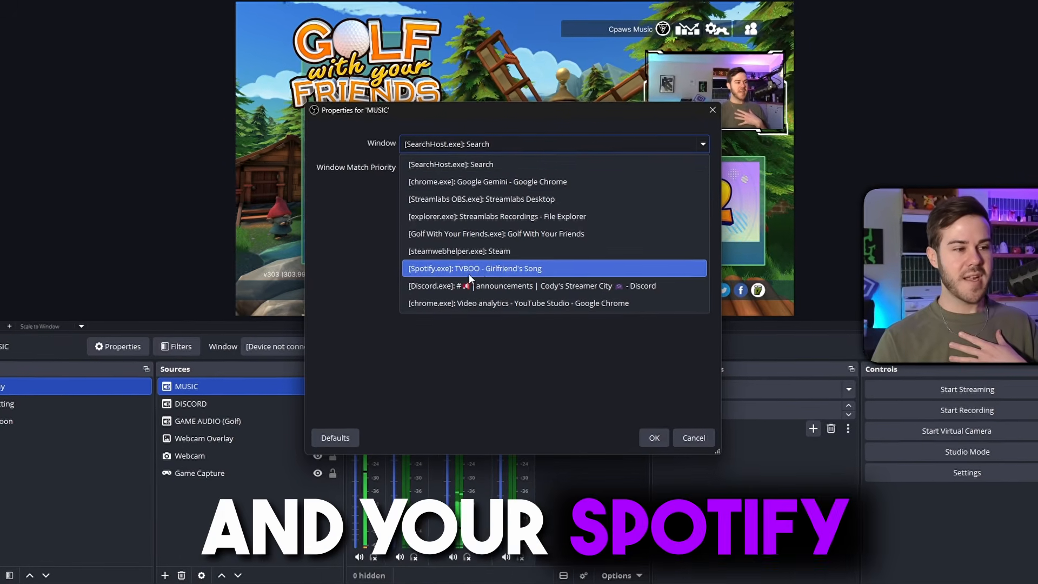
Set the MUSIC source to capture the Spotify.exe window and confirm its properties.
click(469, 269)
click(657, 442)
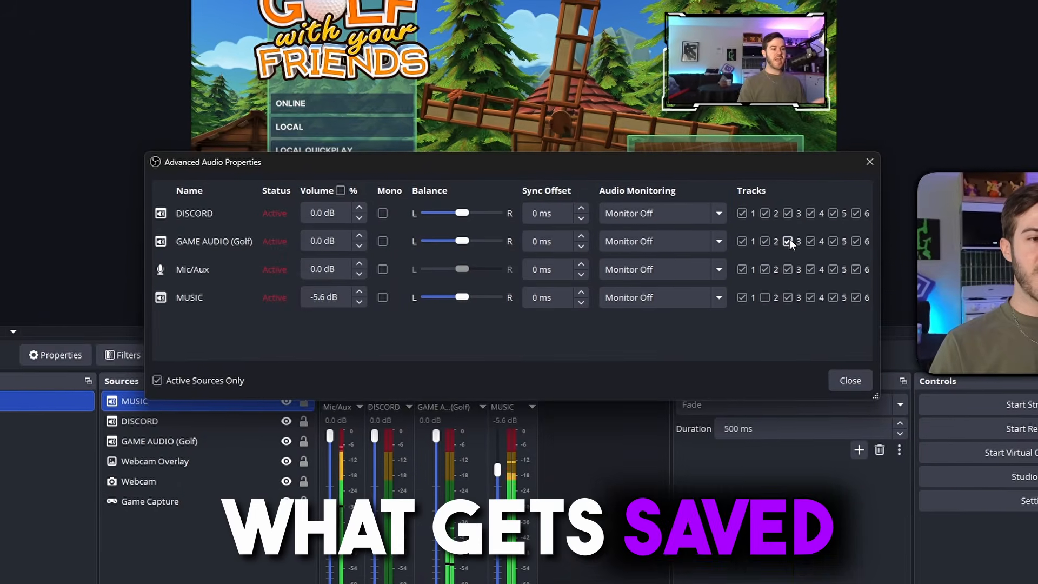
Exclude GAME AUDIO (Golf) and Mic/Aux from audio track 3 in the advanced audio properties.
click(790, 241)
click(790, 268)
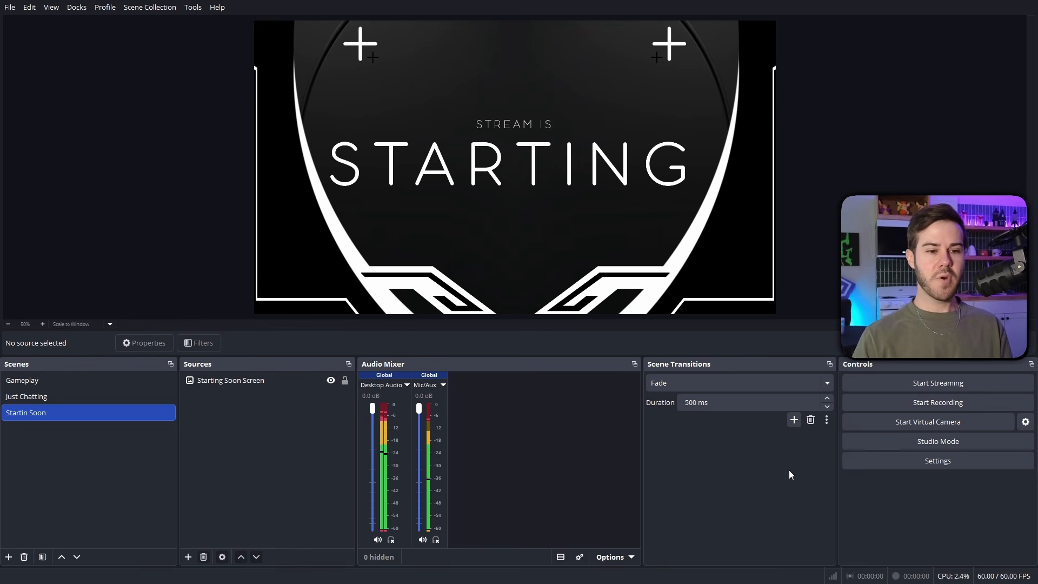
In the audio settings, set the global Desktop Audio and Desktop Audio 2 devices to Disabled.
click(889, 459)
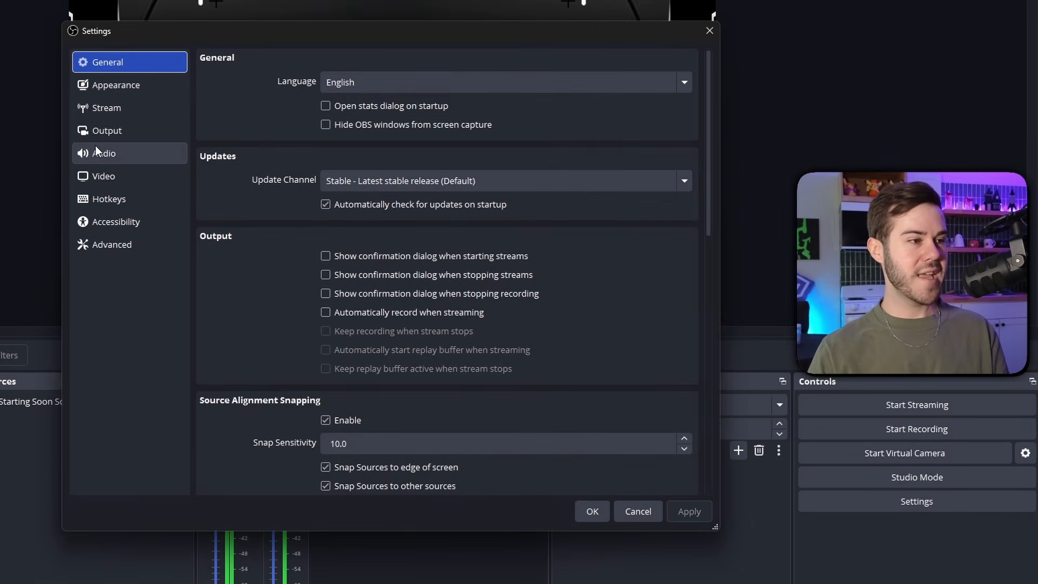
click(130, 153)
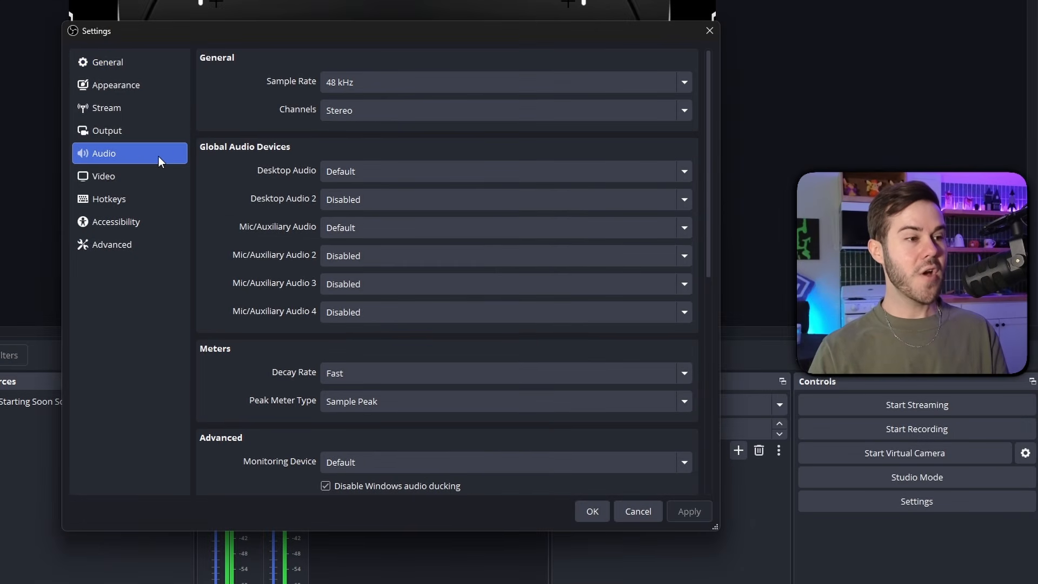
click(354, 169)
click(371, 190)
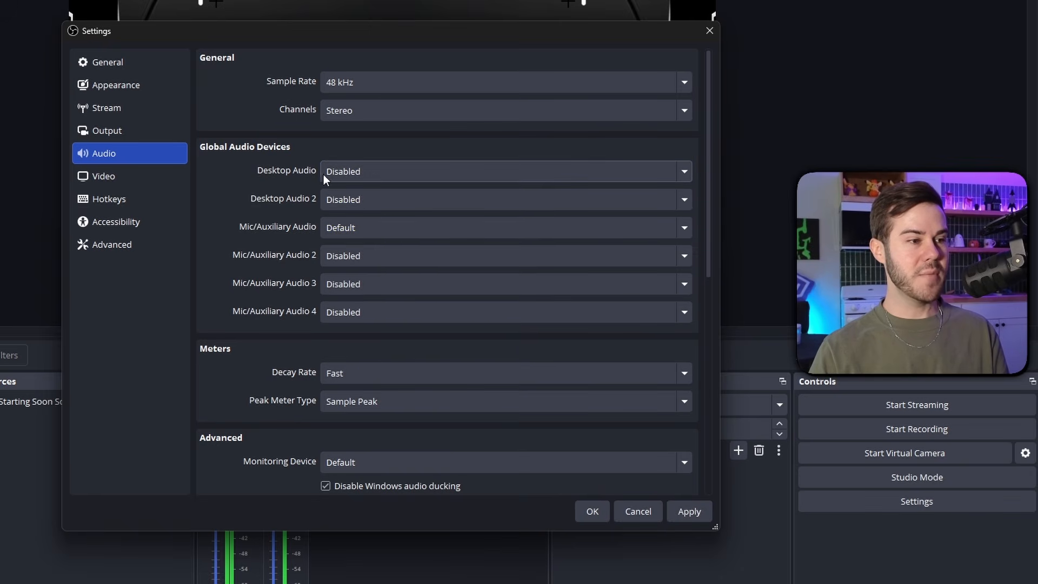
click(357, 197)
click(361, 218)
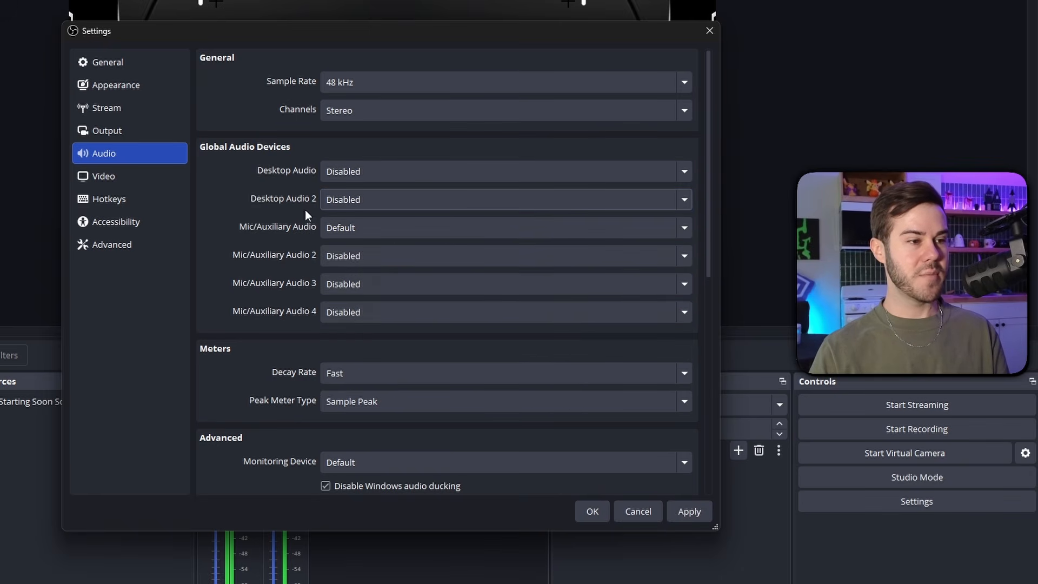
Set Mic/Auxiliary Audio to Desktop Microphone (RØDE PodMic USB) and apply the audio settings.
click(373, 226)
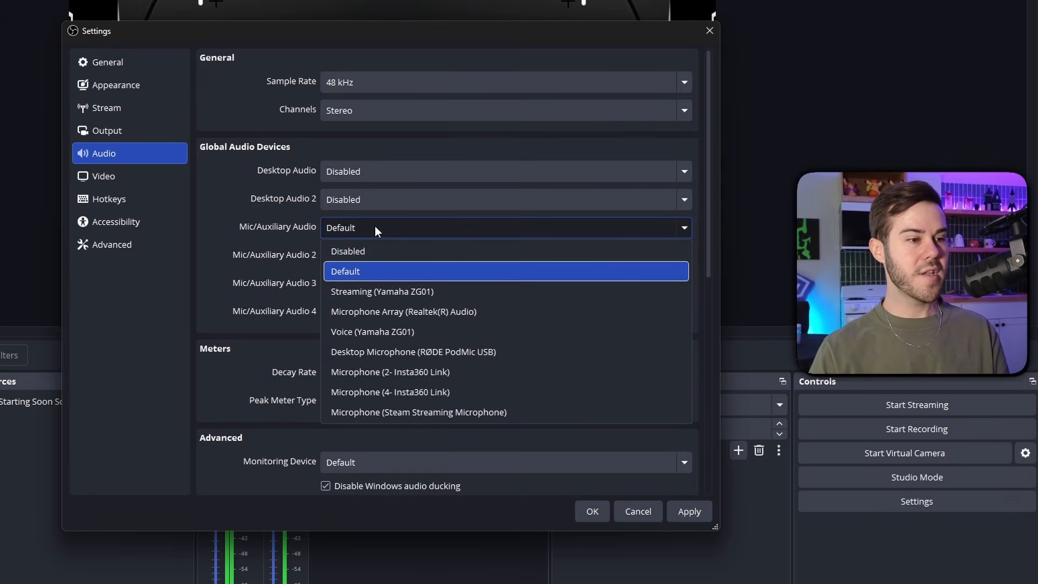
click(429, 352)
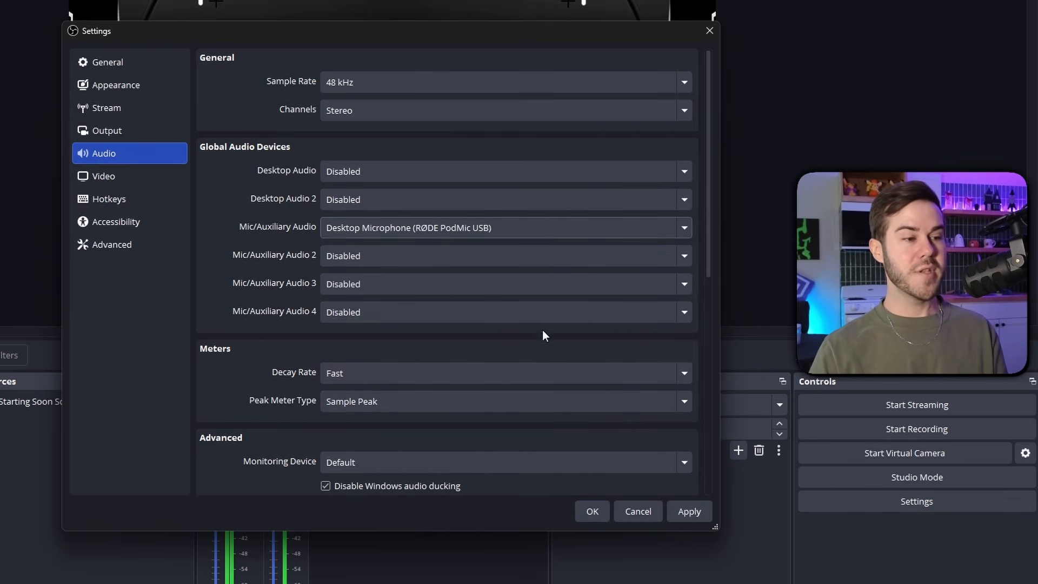
click(699, 511)
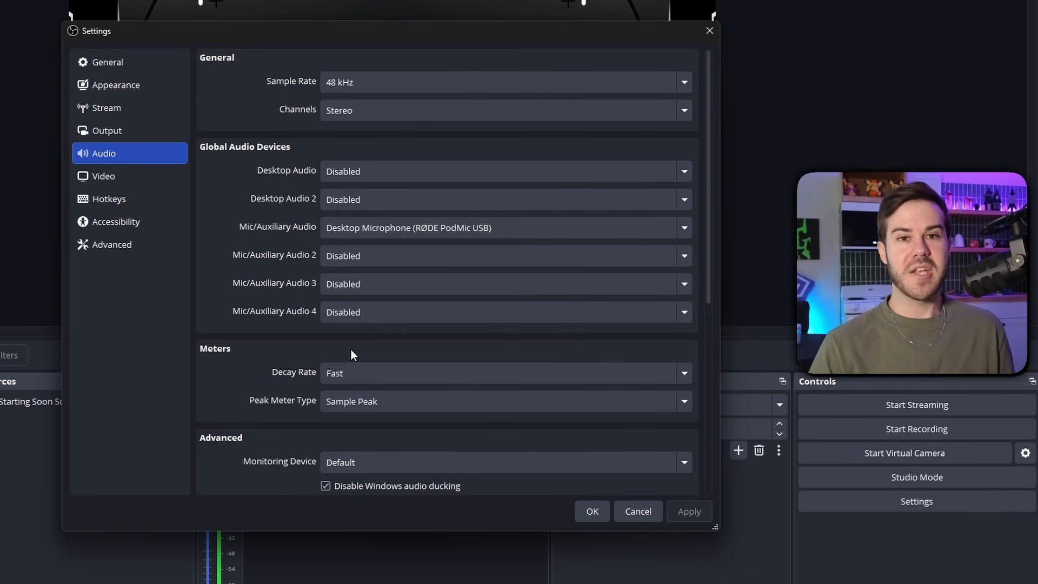
Set the output mode to Advanced in the output settings.
click(142, 131)
click(348, 60)
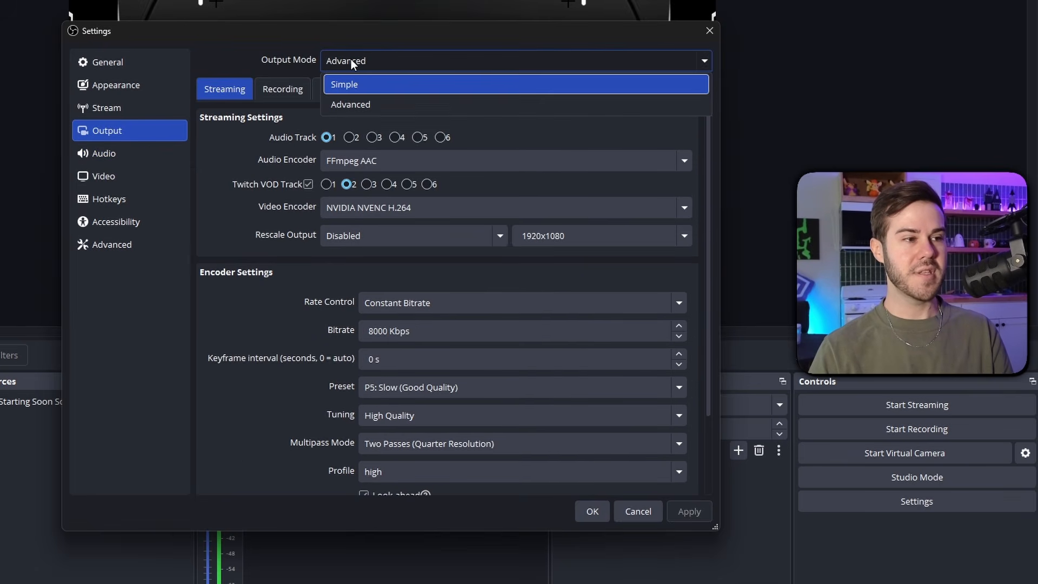
click(391, 103)
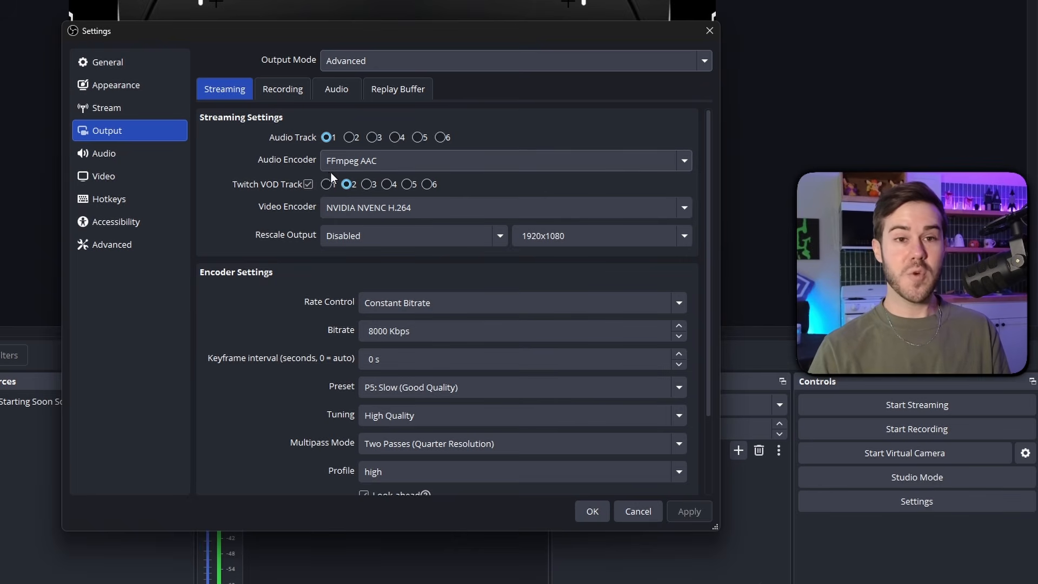
Choose Twitch as the service in the stream settings.
click(129, 111)
click(377, 62)
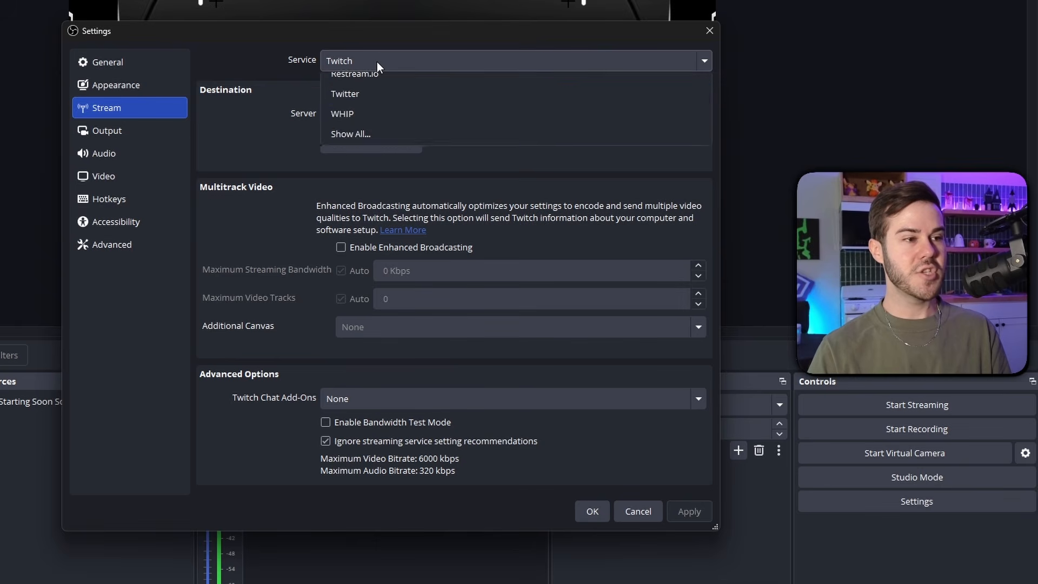
click(381, 105)
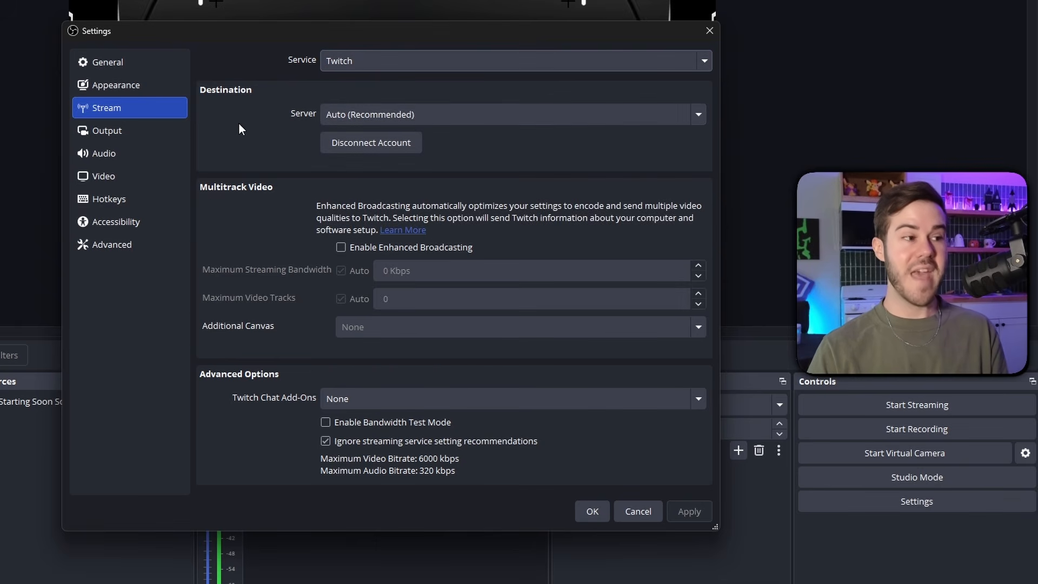
Review the streaming and recording output settings, and close the settings dialog.
click(130, 132)
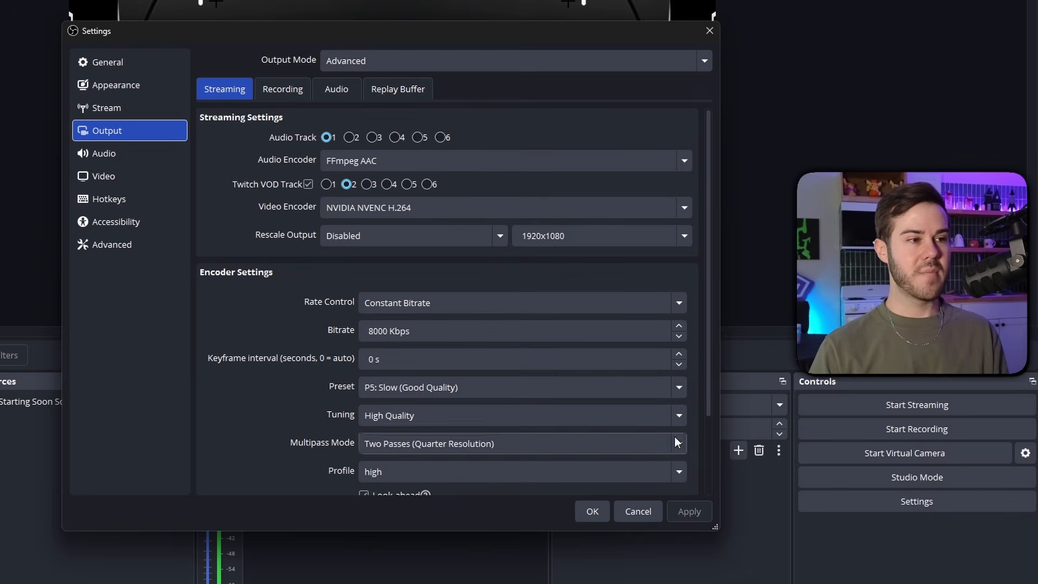
click(284, 92)
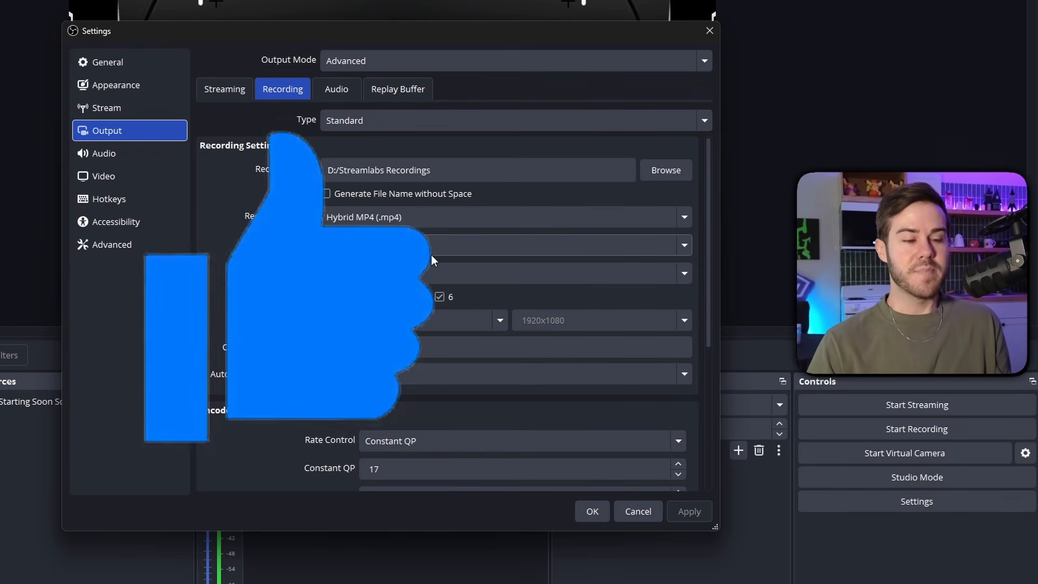
click(592, 511)
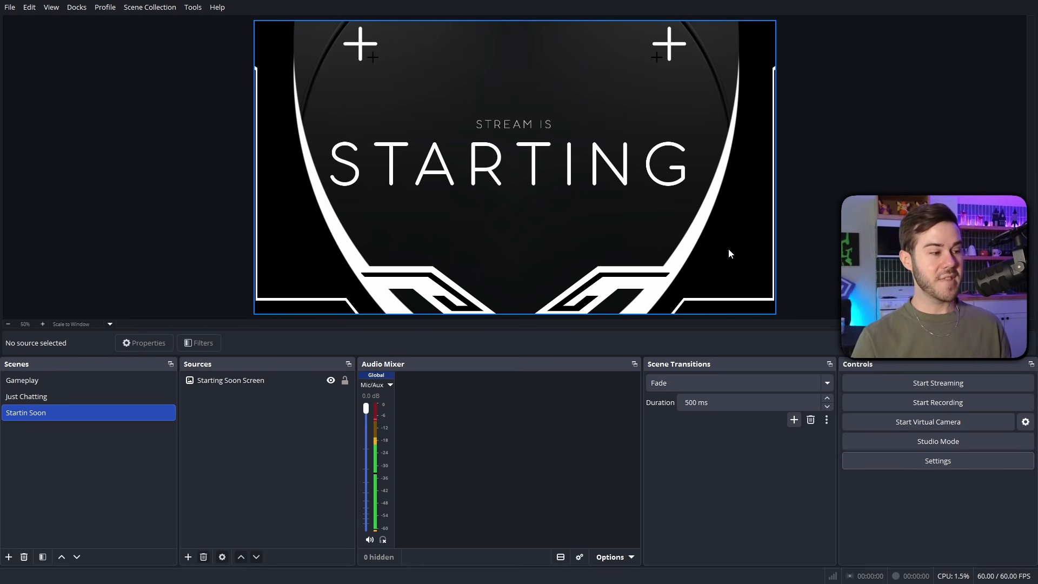
In the Gameplay scene, add an application audio capture source named GAME AUDIO (Golf) for the Golf With Your Friends window.
click(60, 380)
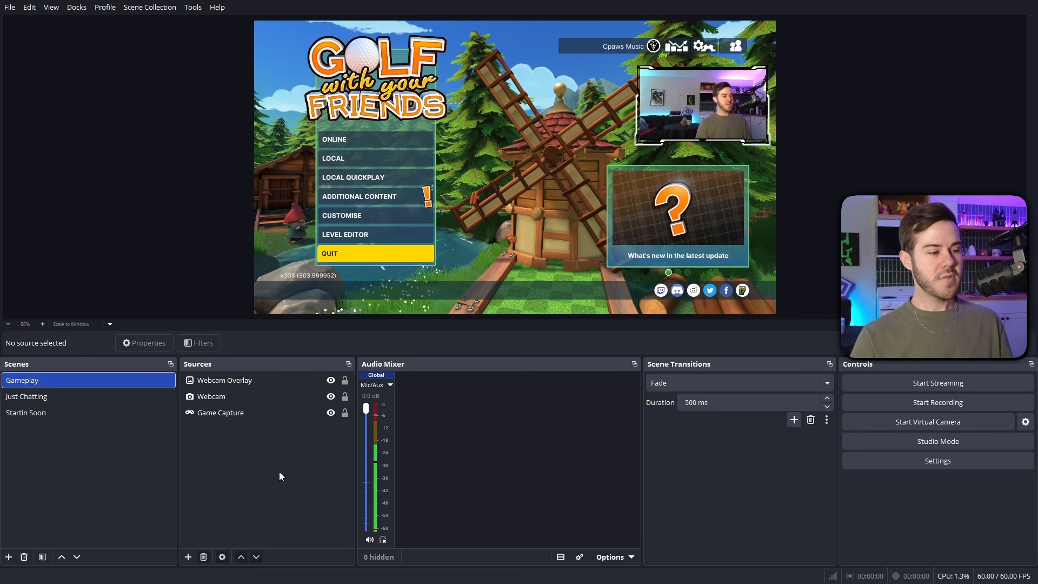
click(188, 557)
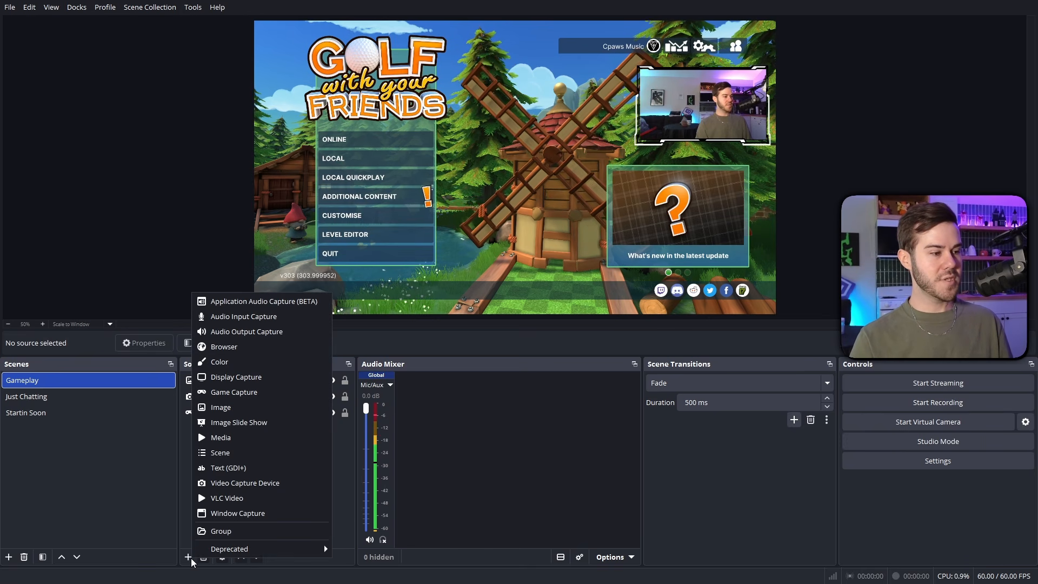
click(291, 301)
text(G)
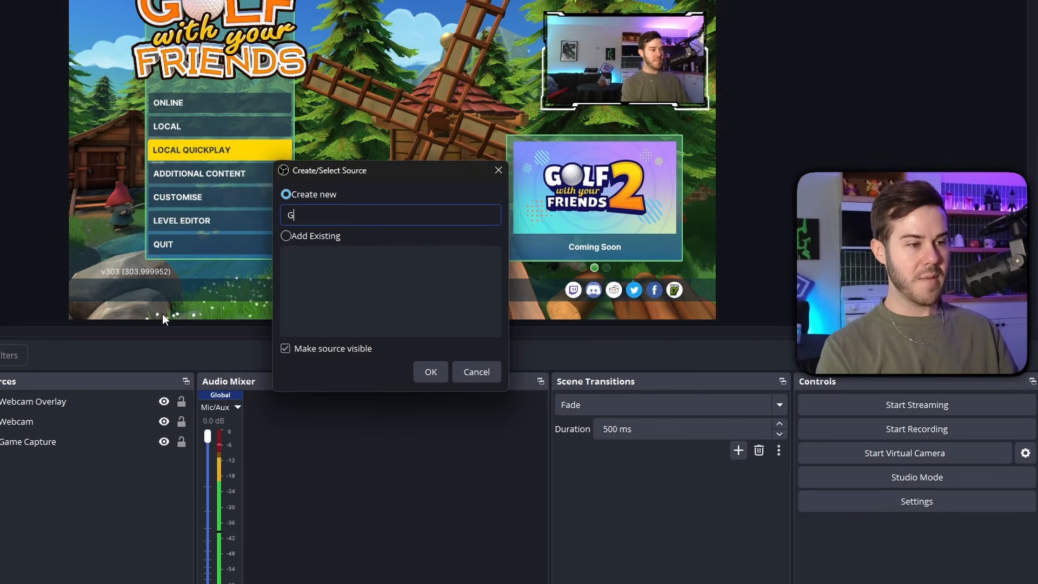
text(AME AUDIO )
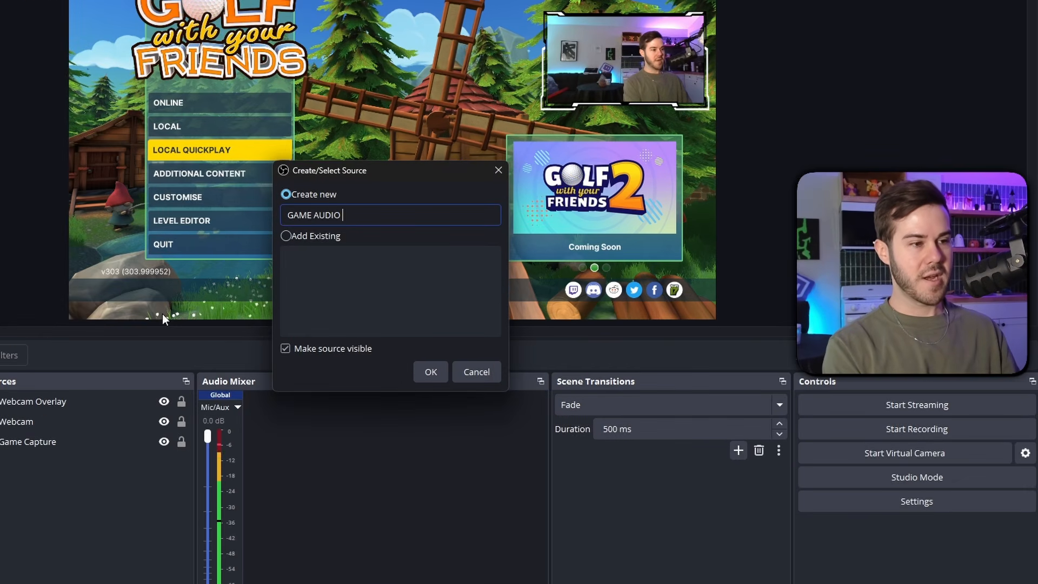
text((Golf))
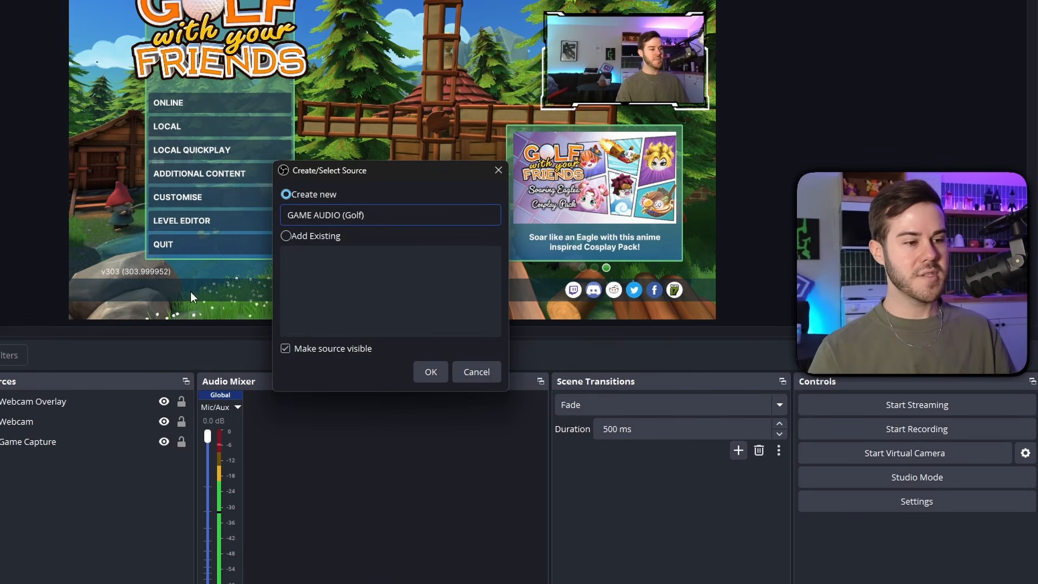
click(431, 371)
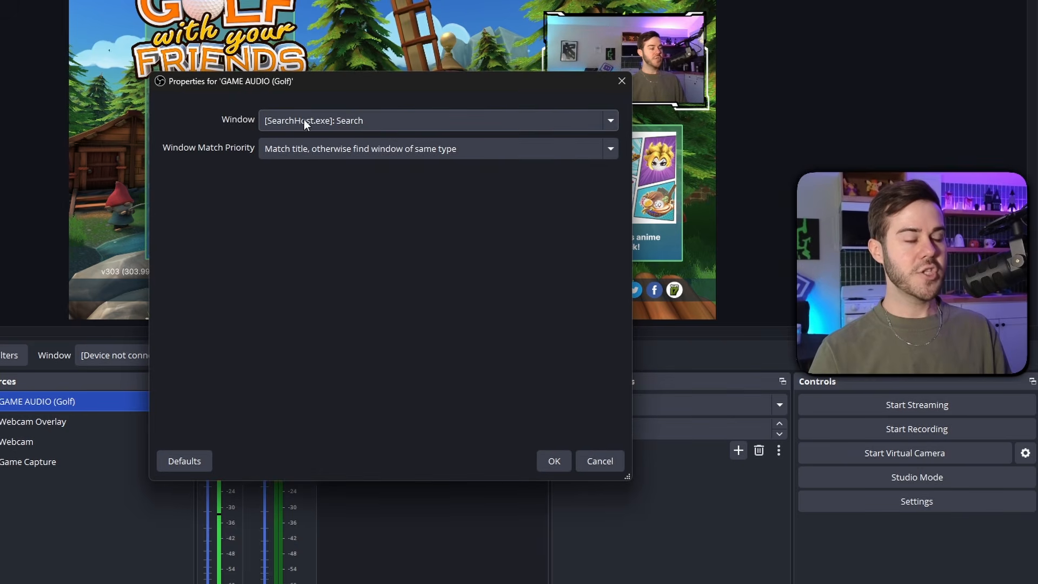
click(373, 122)
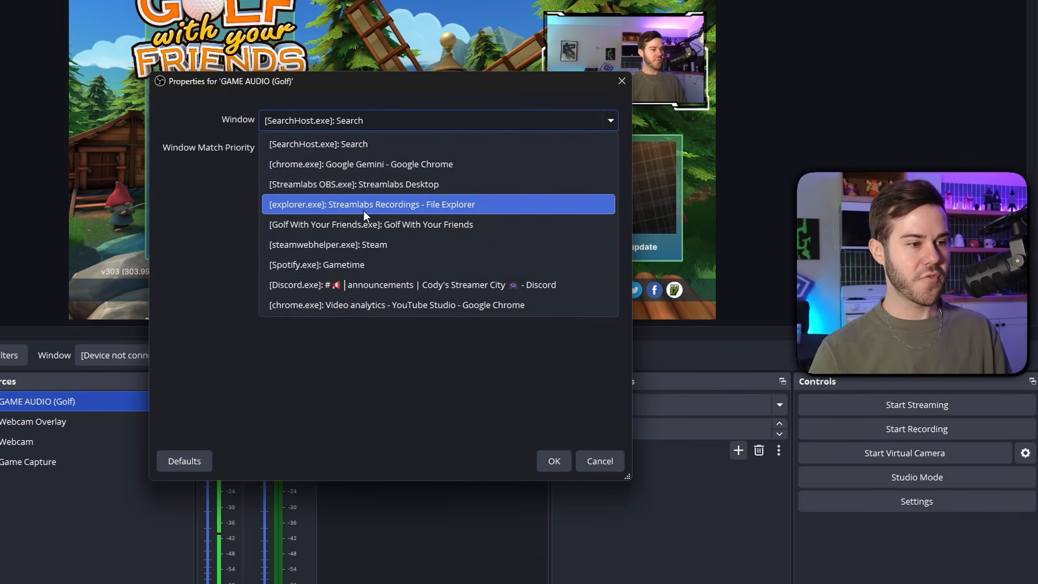
click(401, 225)
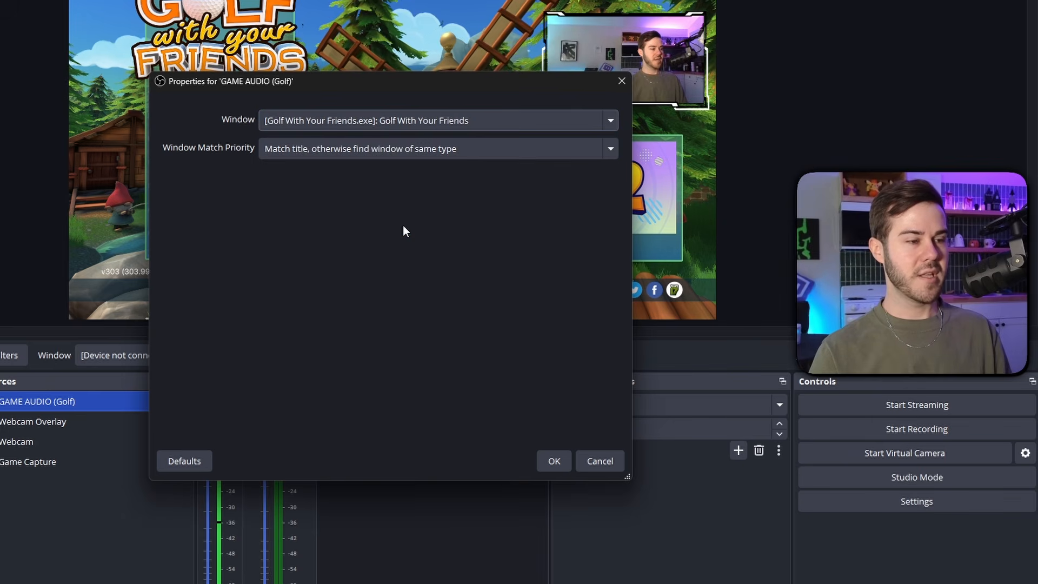
click(555, 461)
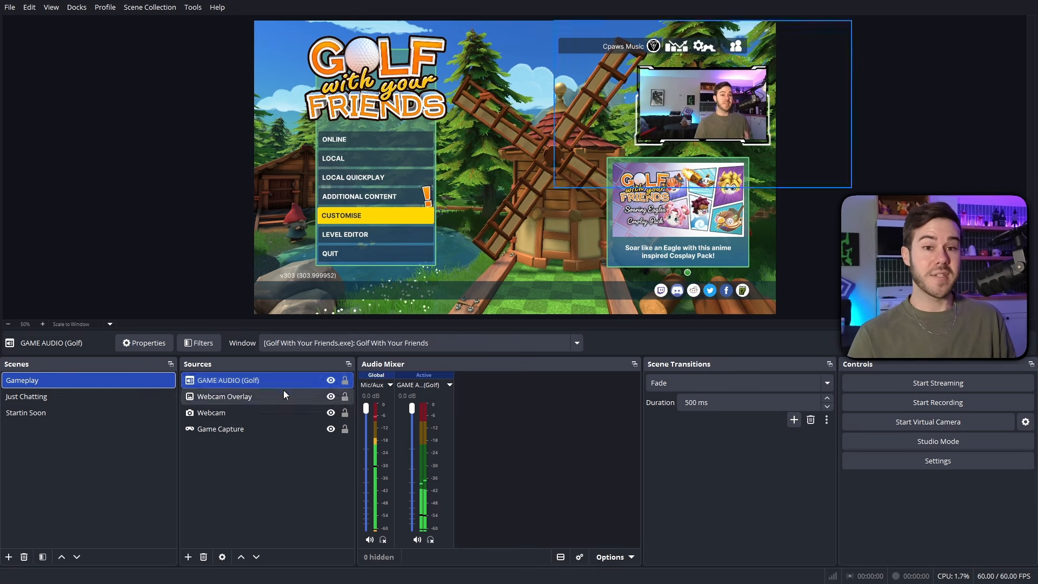
Add an application audio capture source named DISCORD to the Gameplay scene, capturing the Discord.exe window.
click(188, 556)
click(249, 303)
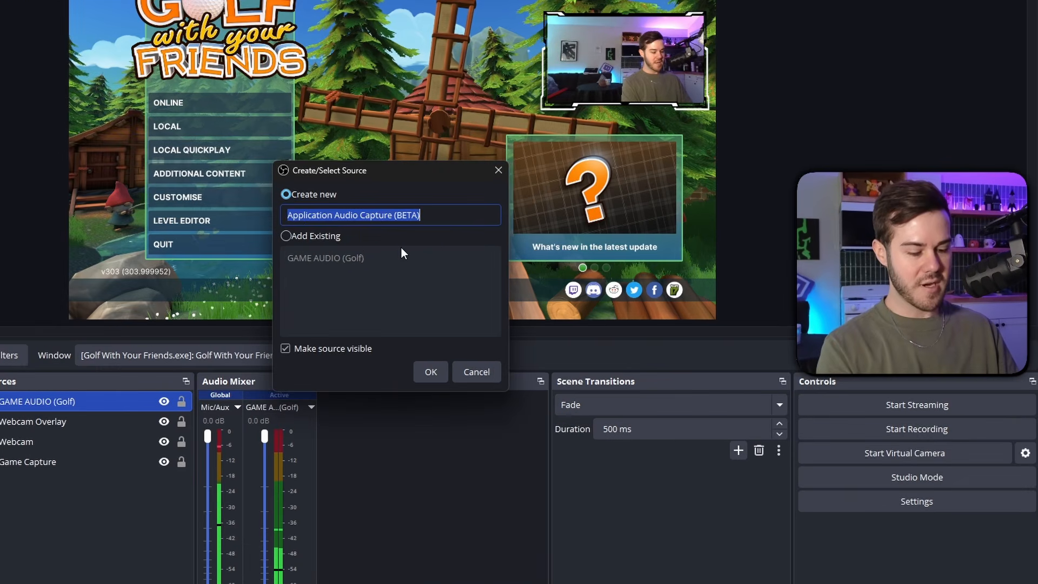
text(DISC)
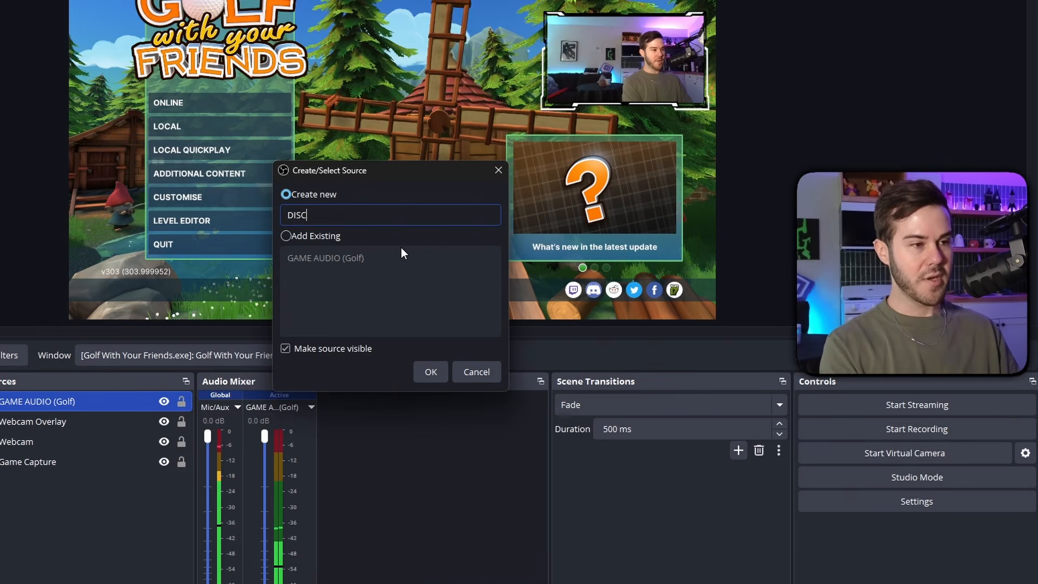
text(ORD)
click(432, 372)
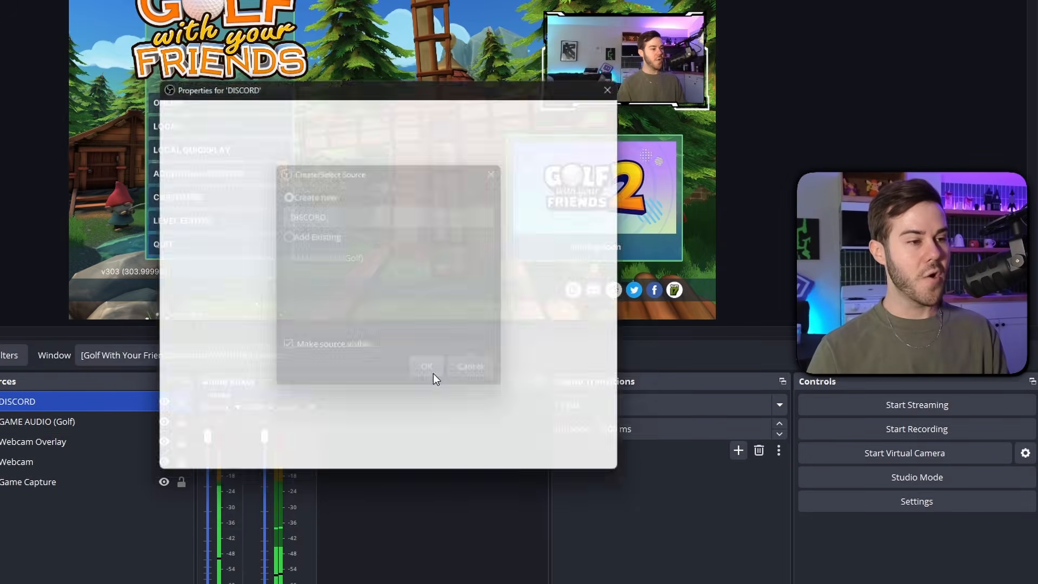
click(340, 121)
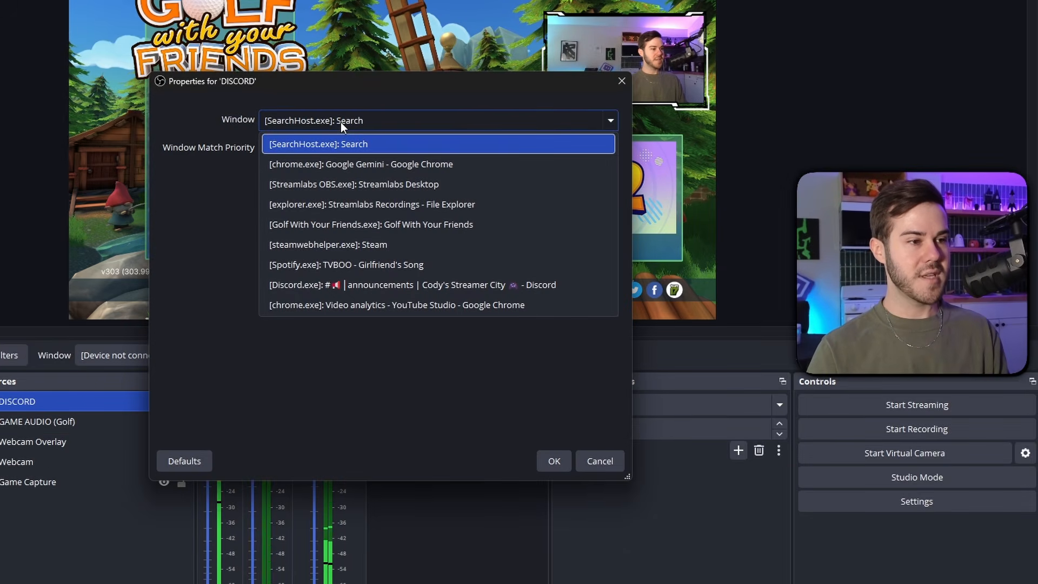
click(388, 285)
click(559, 465)
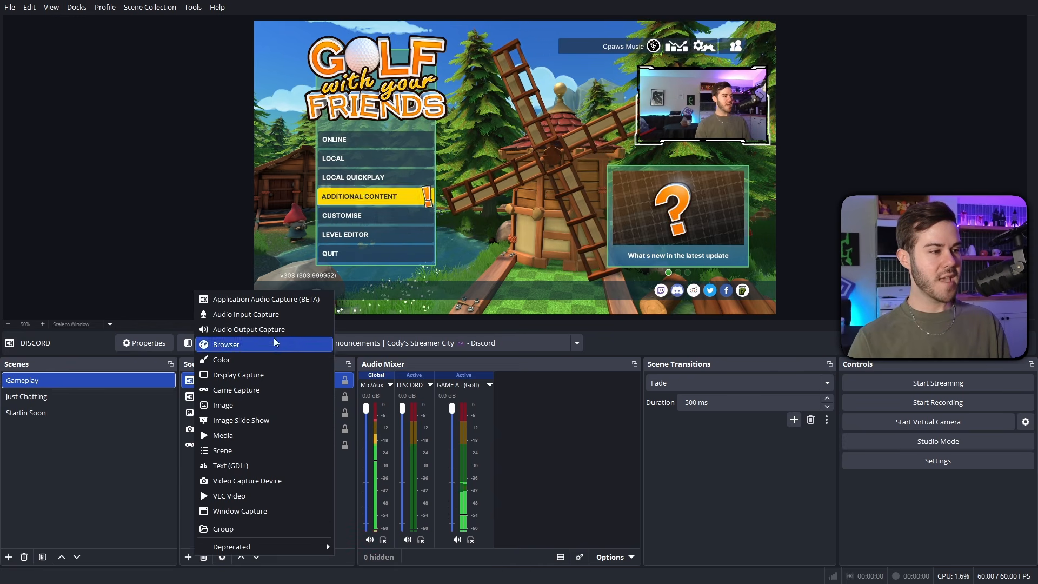
Add an application audio capture source named MUSIC to the Gameplay scene, capturing the Spotify.exe window.
click(327, 298)
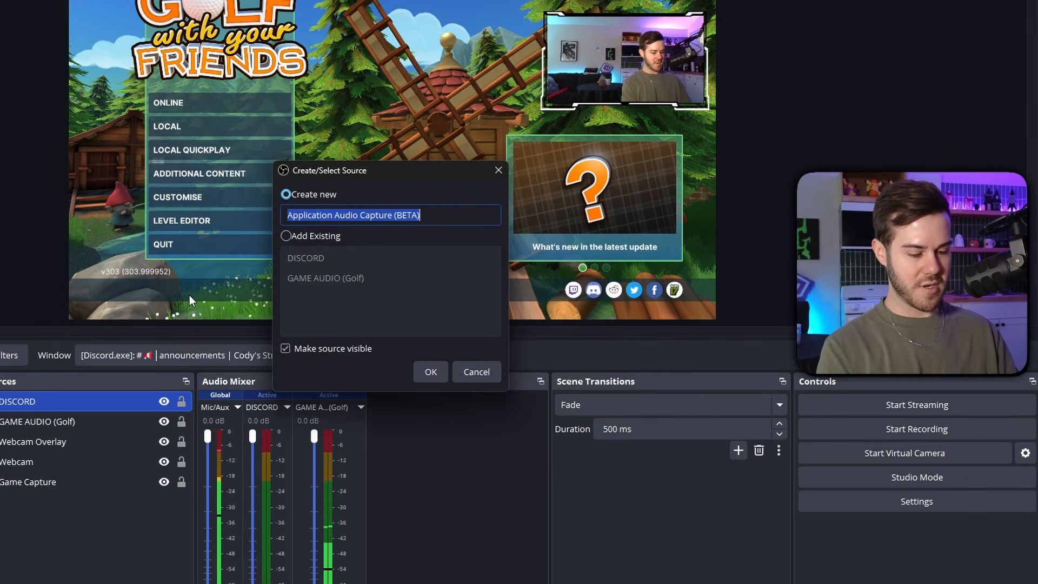
text(MUSIC)
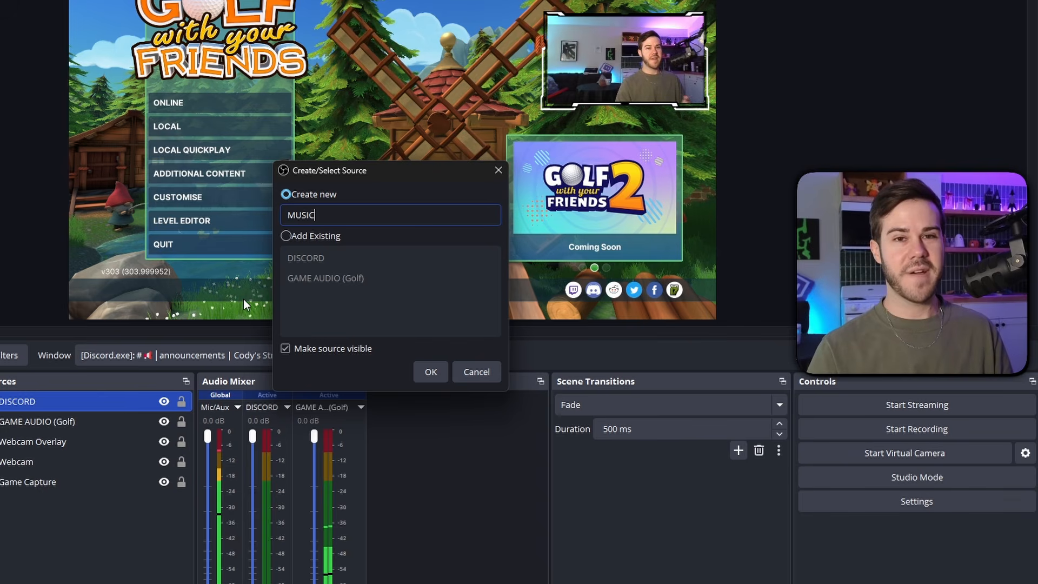
click(430, 373)
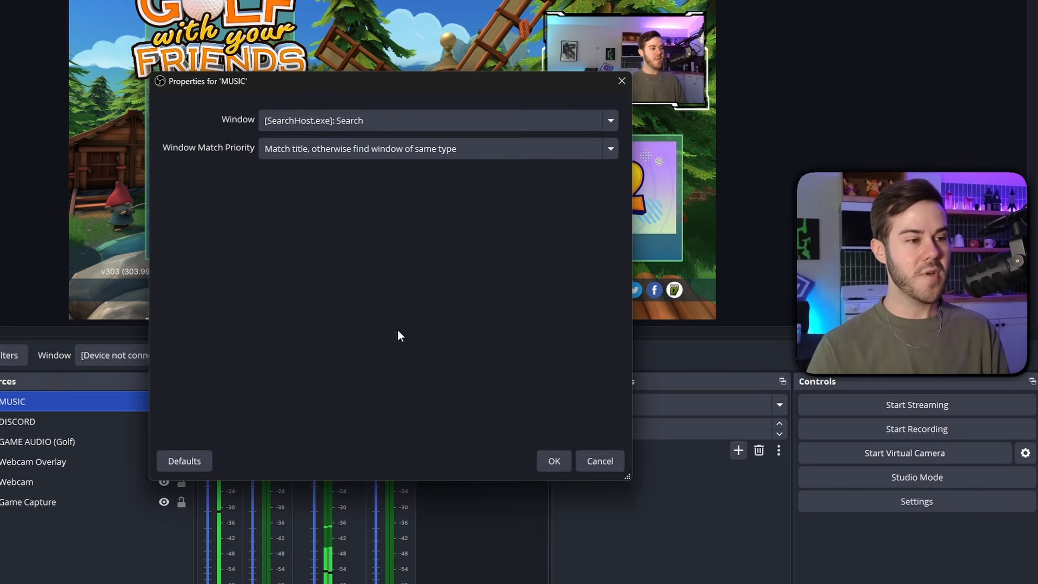
click(348, 121)
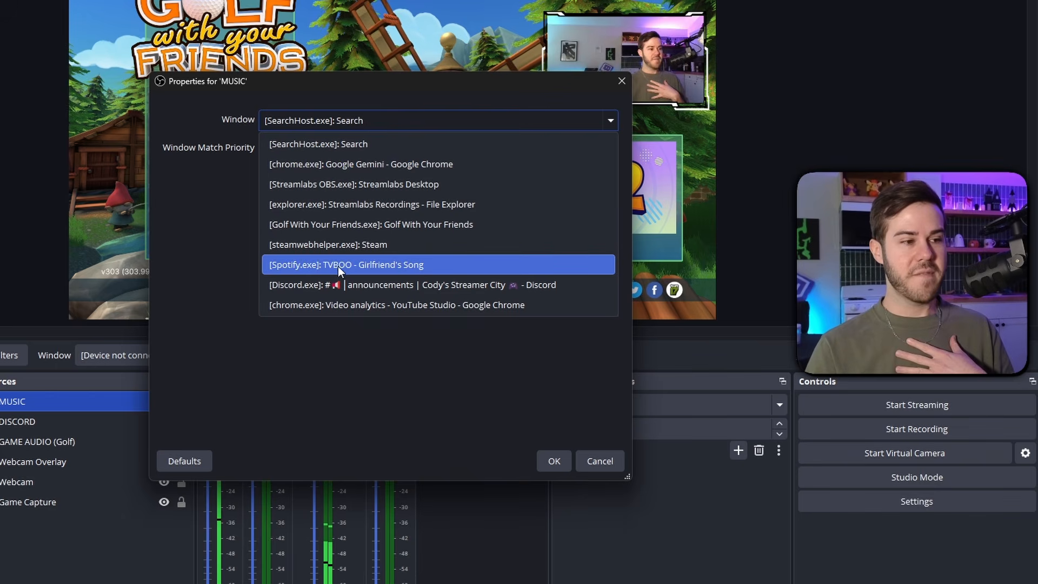
click(370, 264)
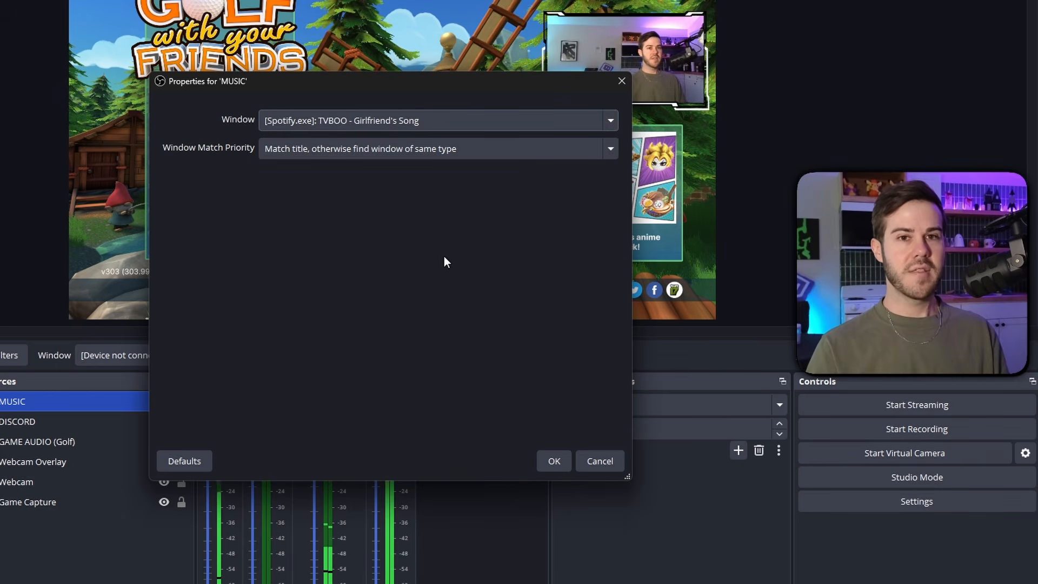
click(550, 460)
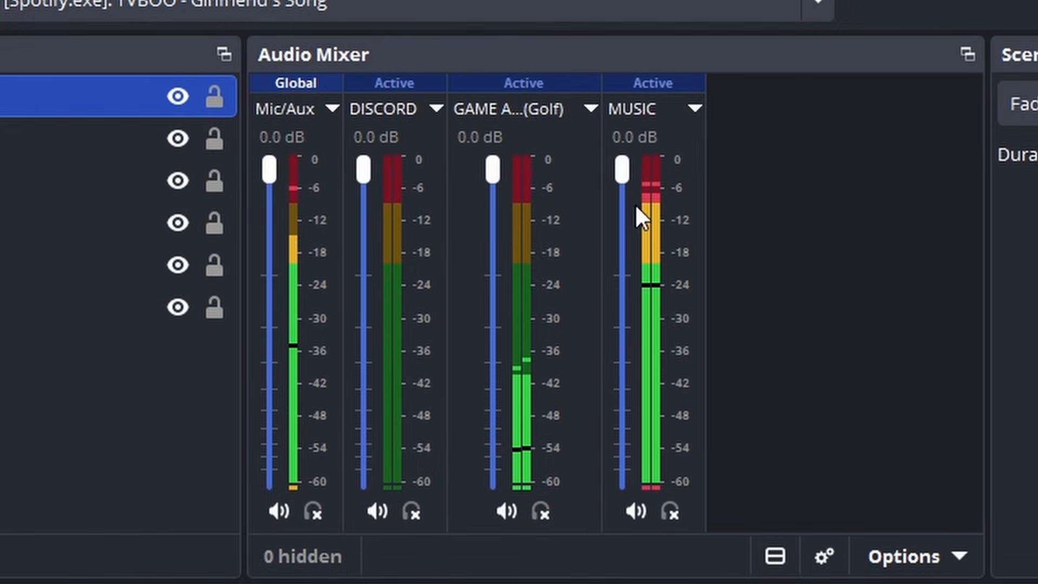
drag(493, 173, 491, 200)
drag(567, 249, 582, 127)
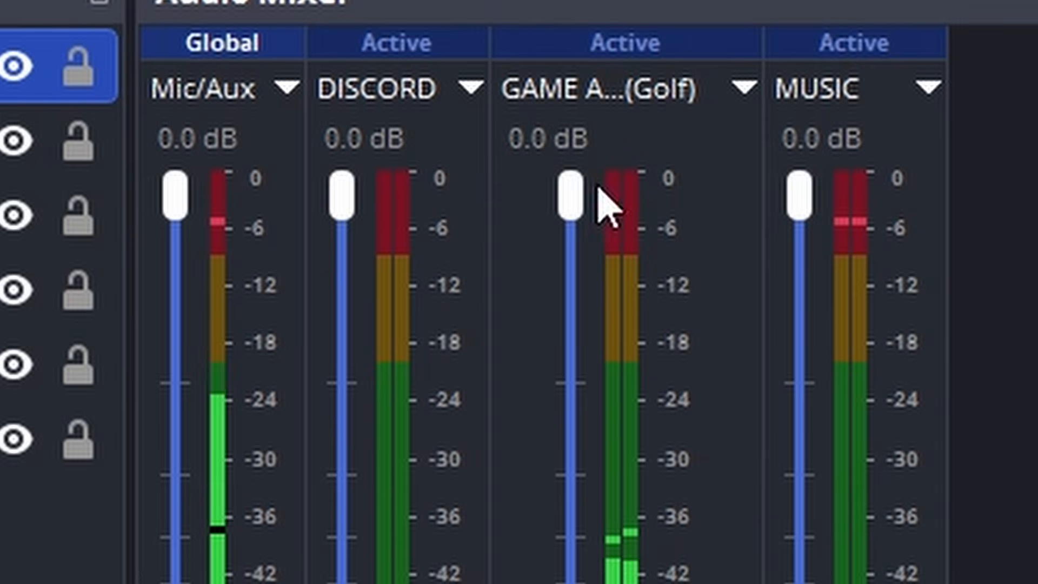
mouse_move(806, 200)
mouse_down()
mouse_move(804, 452)
mouse_move(802, 206)
mouse_up()
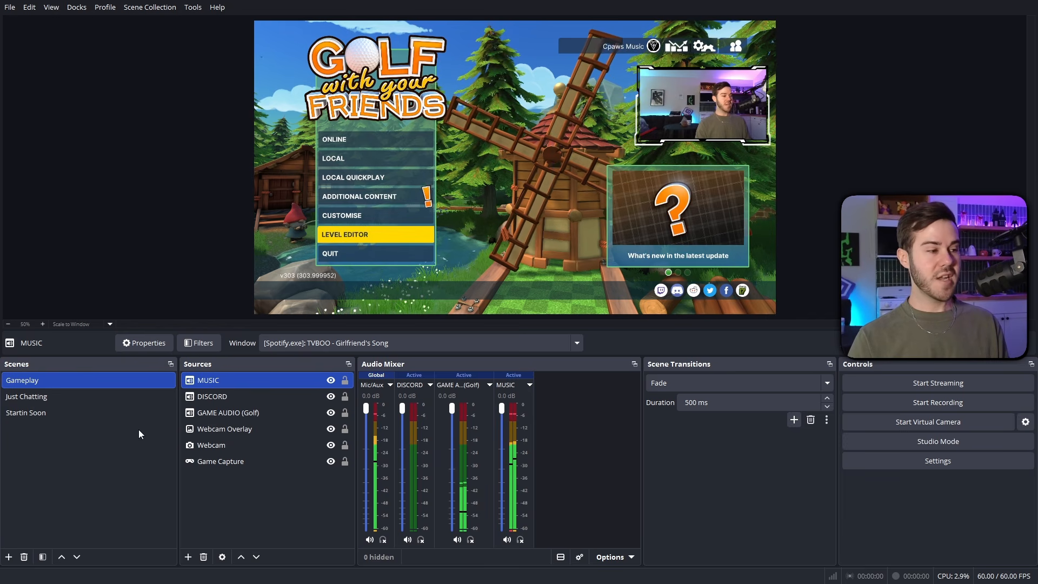
In the Just Chatting scene, add the existing MUSIC application audio source and lower its volume to about -5.6 dB.
click(44, 397)
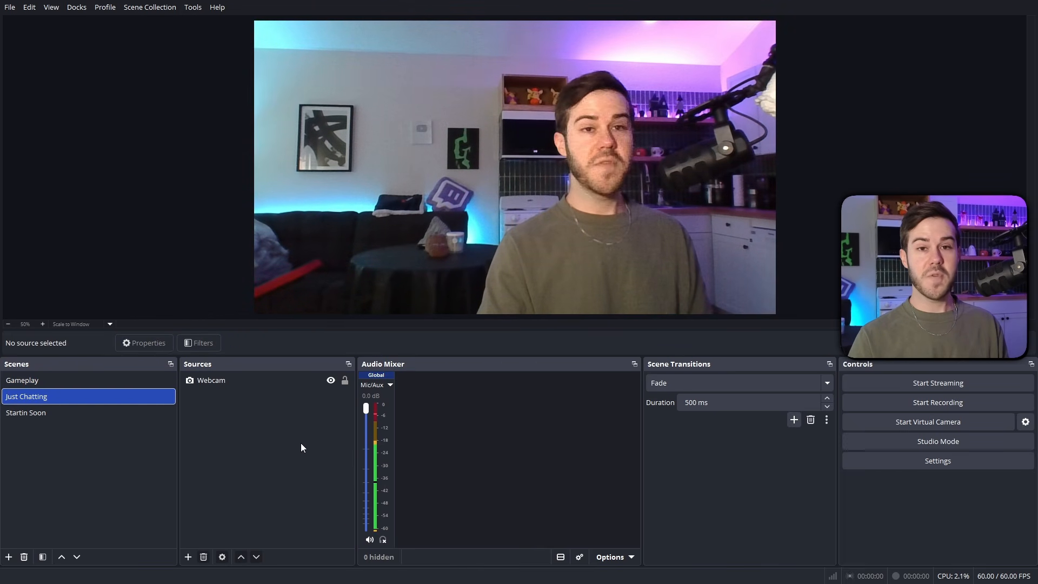
click(189, 556)
click(244, 304)
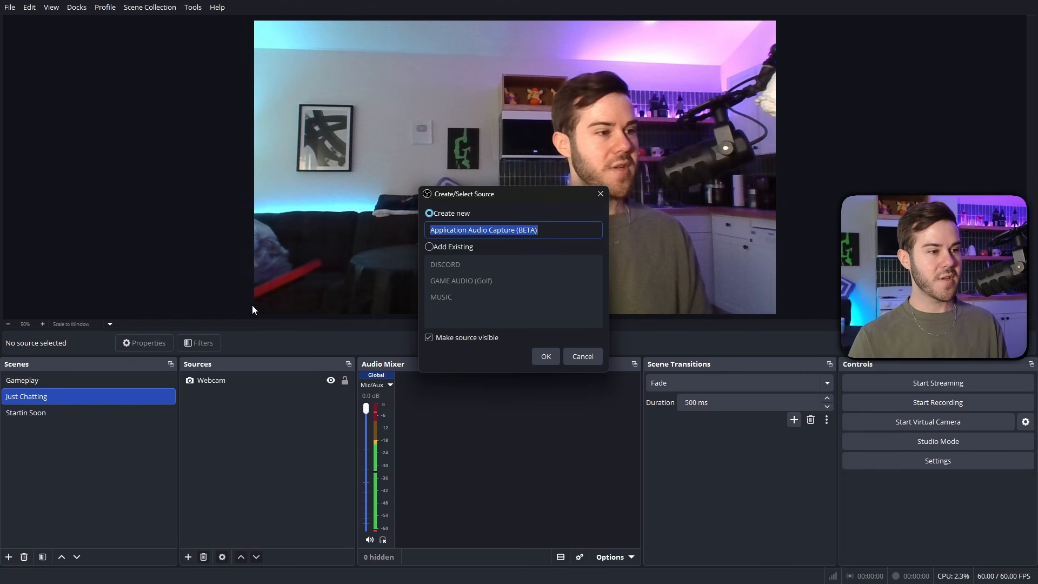
click(430, 247)
click(469, 297)
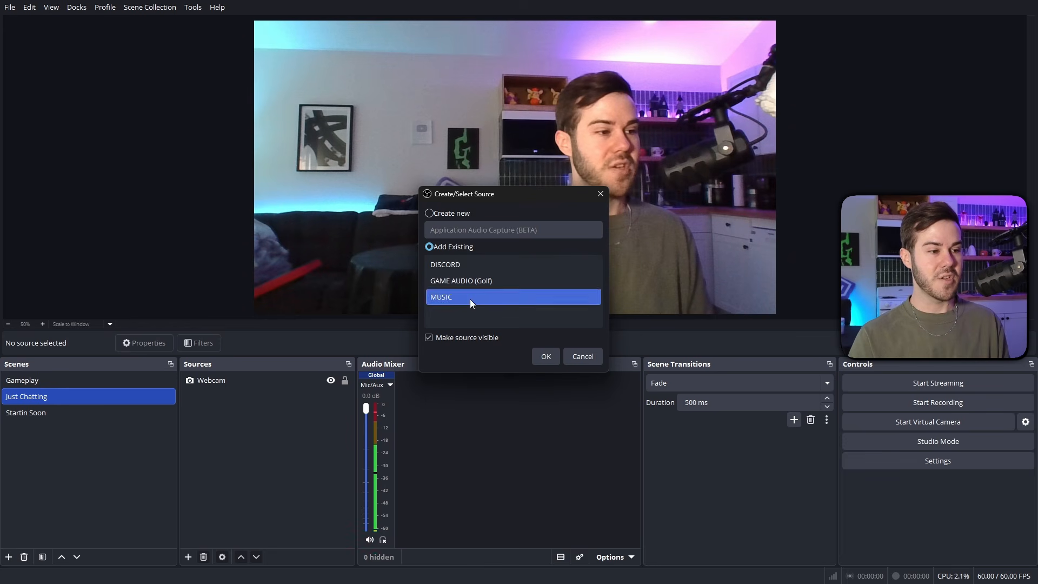
click(540, 357)
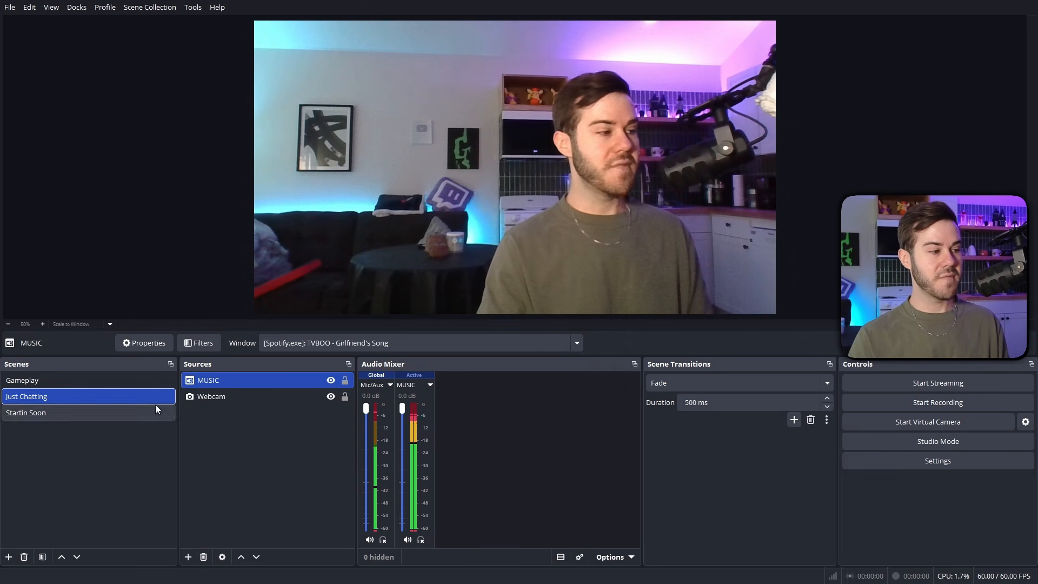
drag(403, 413, 410, 442)
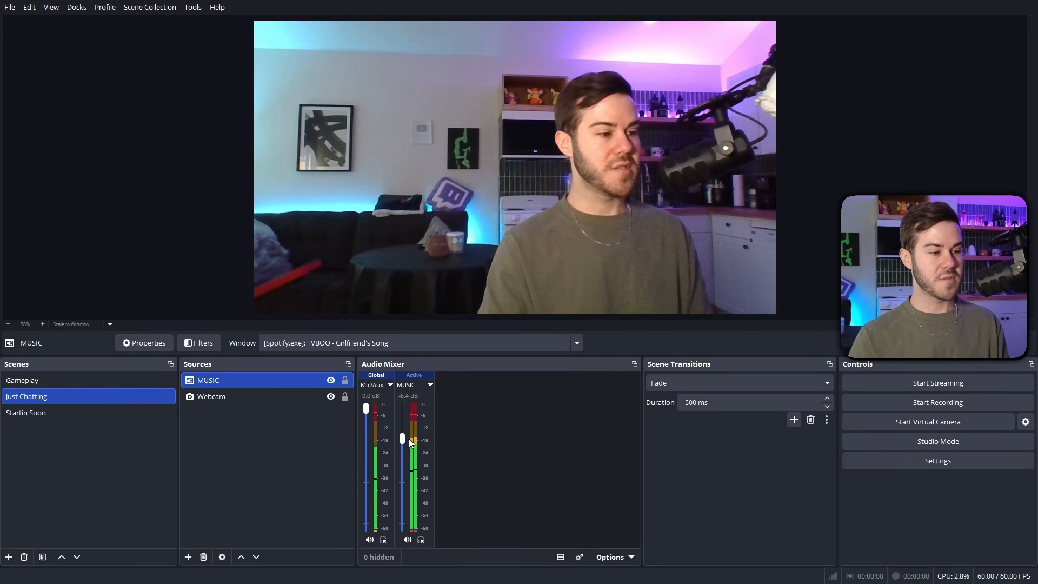
In the Gameplay scene's advanced audio properties, remove MUSIC from track 2 and keep only DISCORD on track 3.
click(33, 380)
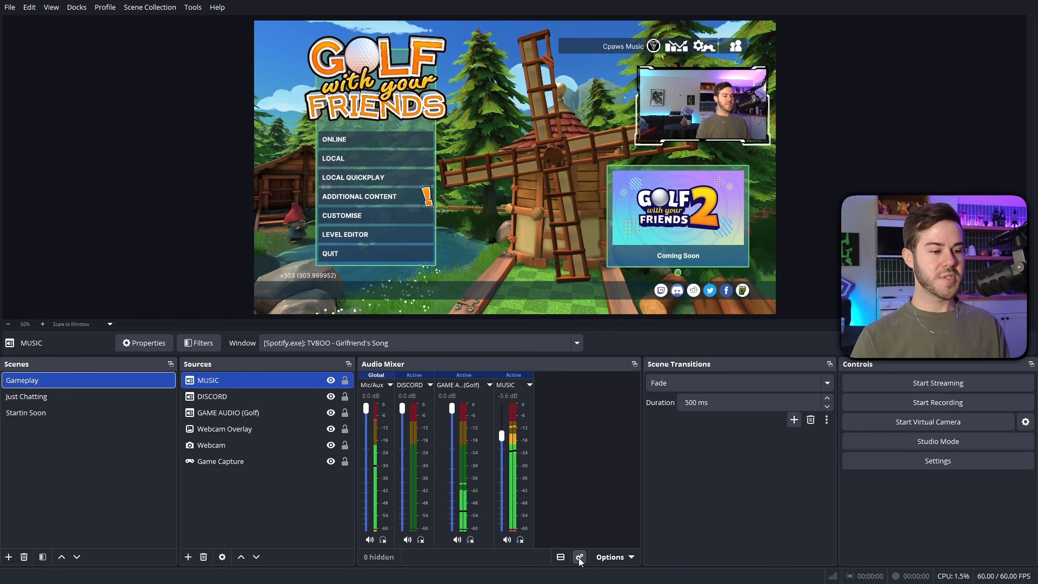
click(580, 561)
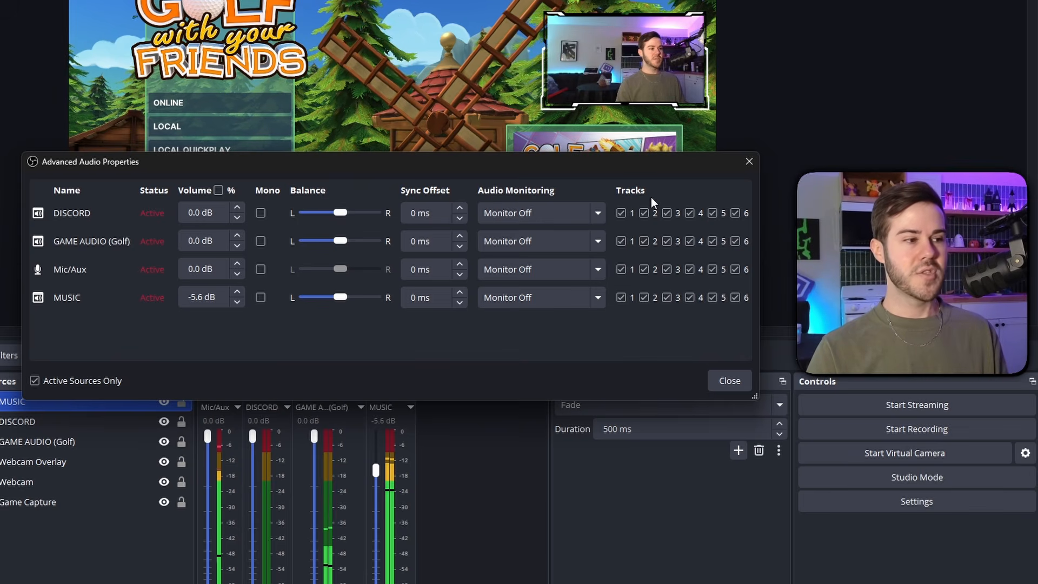
click(643, 297)
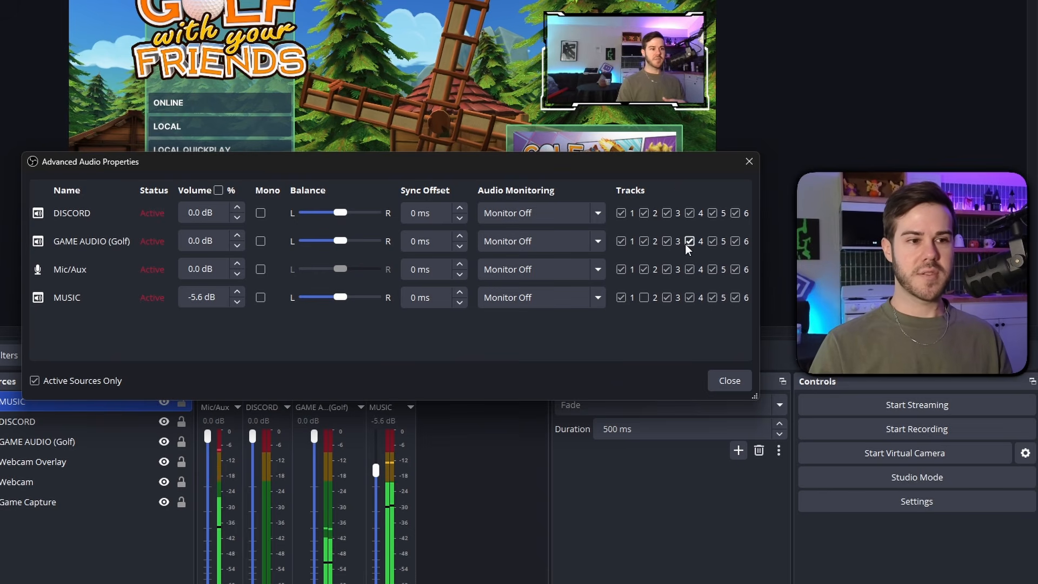
click(667, 239)
click(667, 268)
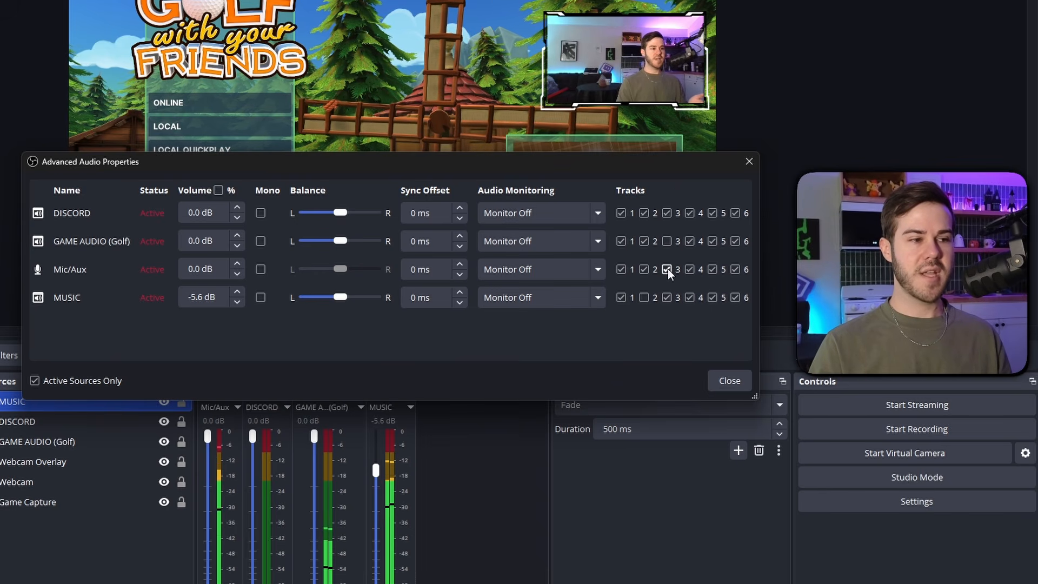
click(667, 297)
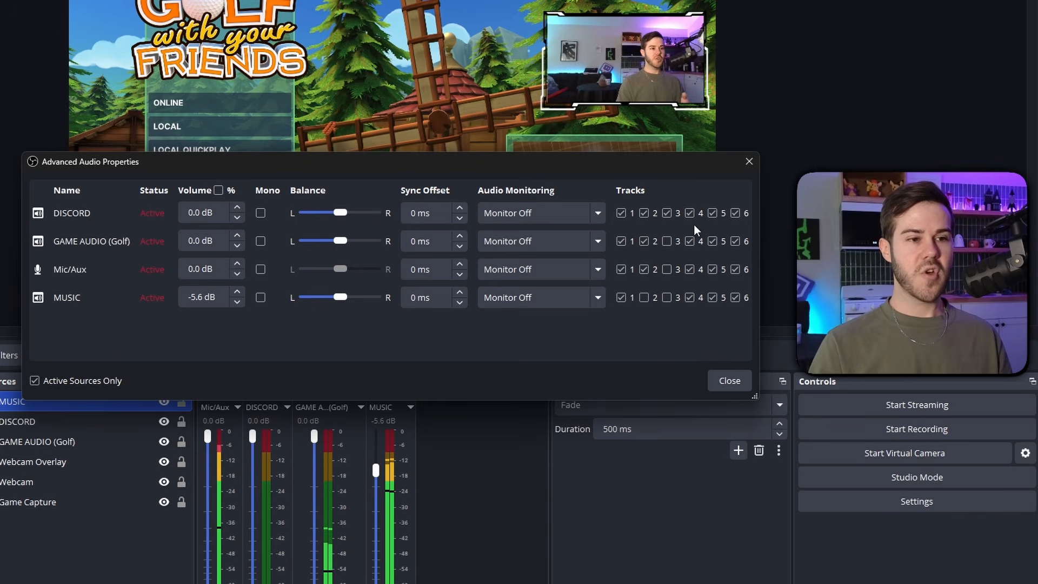
Keep only GAME AUDIO (Golf) on track 4 and only Mic/Aux on track 5.
click(691, 214)
click(690, 269)
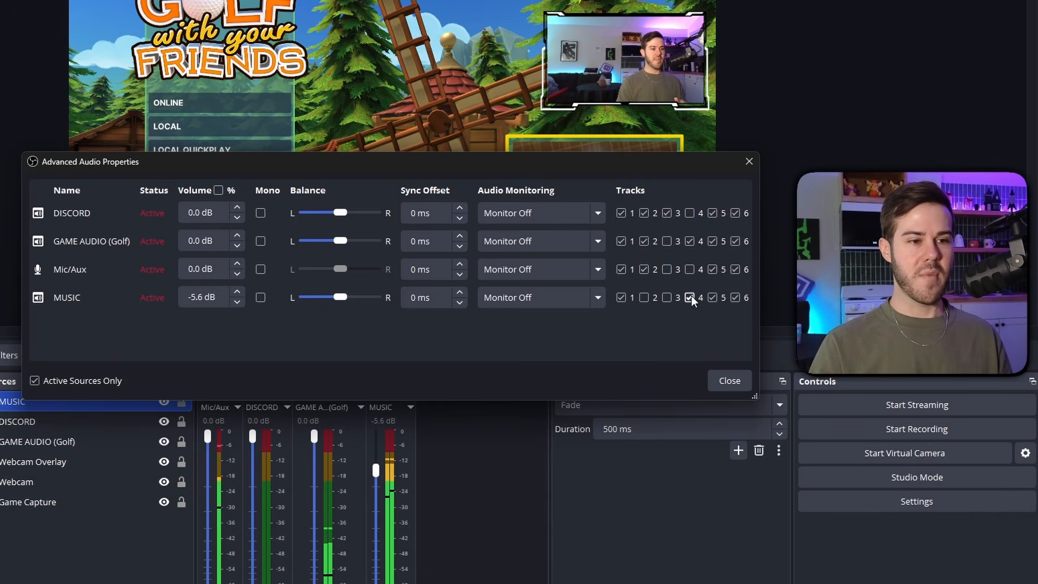
click(690, 297)
click(712, 214)
click(712, 241)
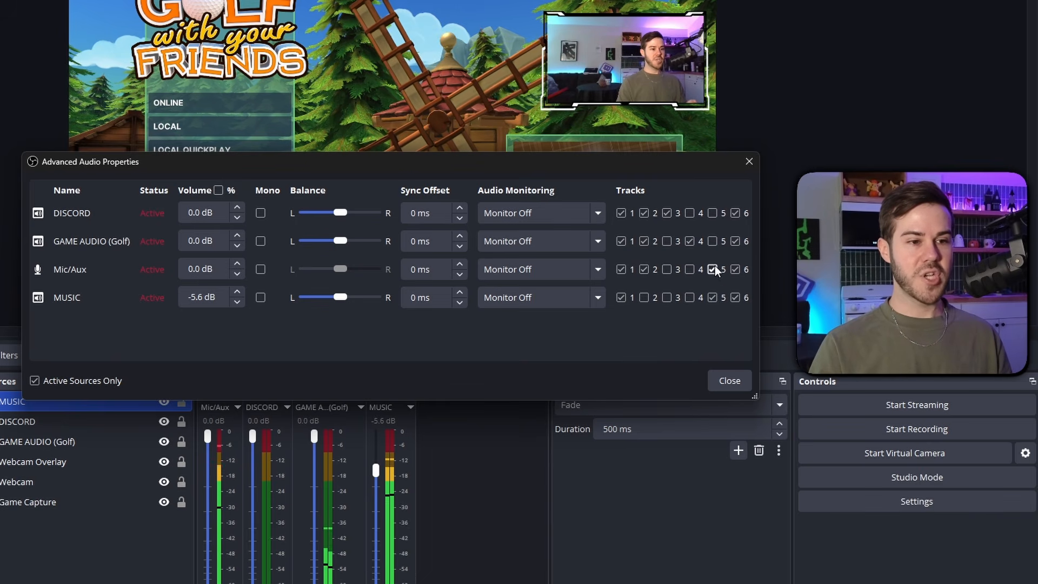
click(713, 298)
Keep only MUSIC on track 6, and close the advanced audio properties.
click(735, 213)
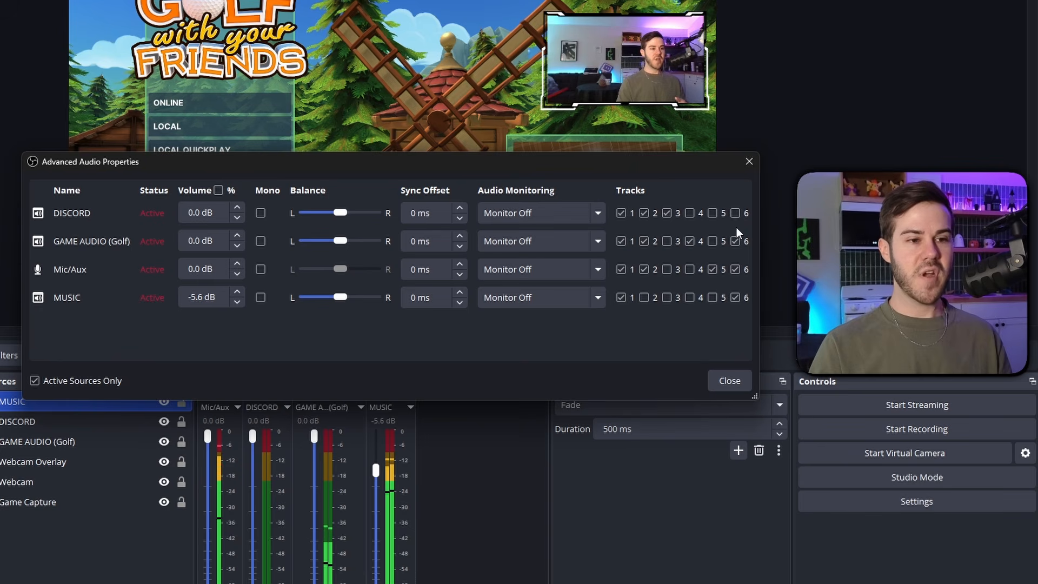
click(735, 241)
click(736, 268)
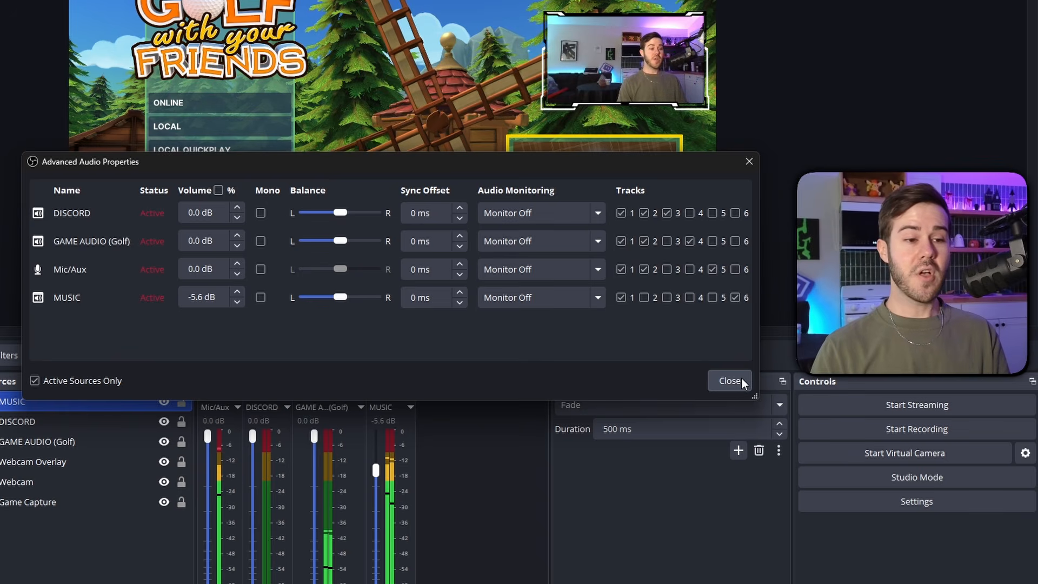
click(730, 380)
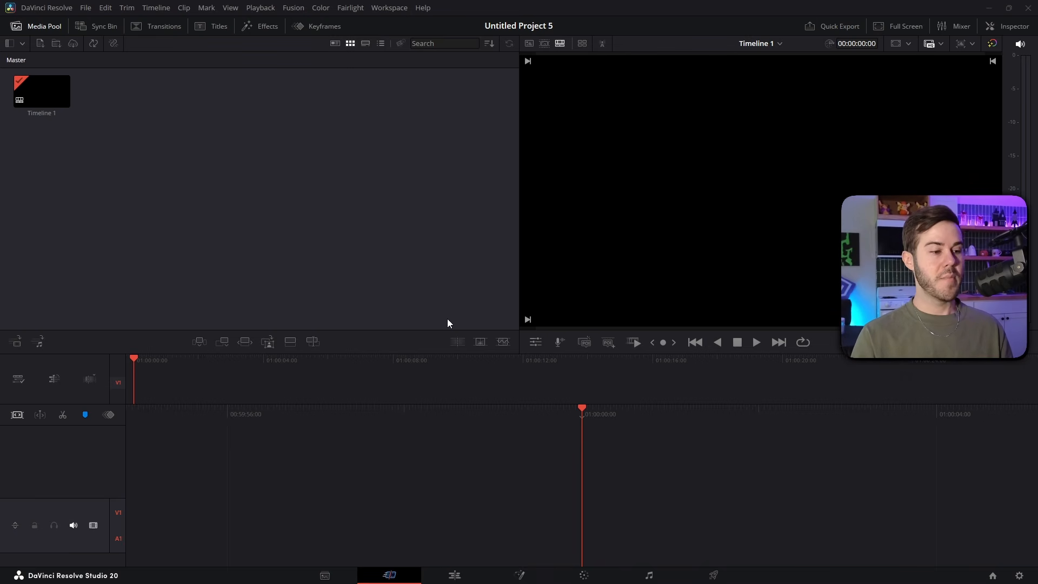
click(454, 575)
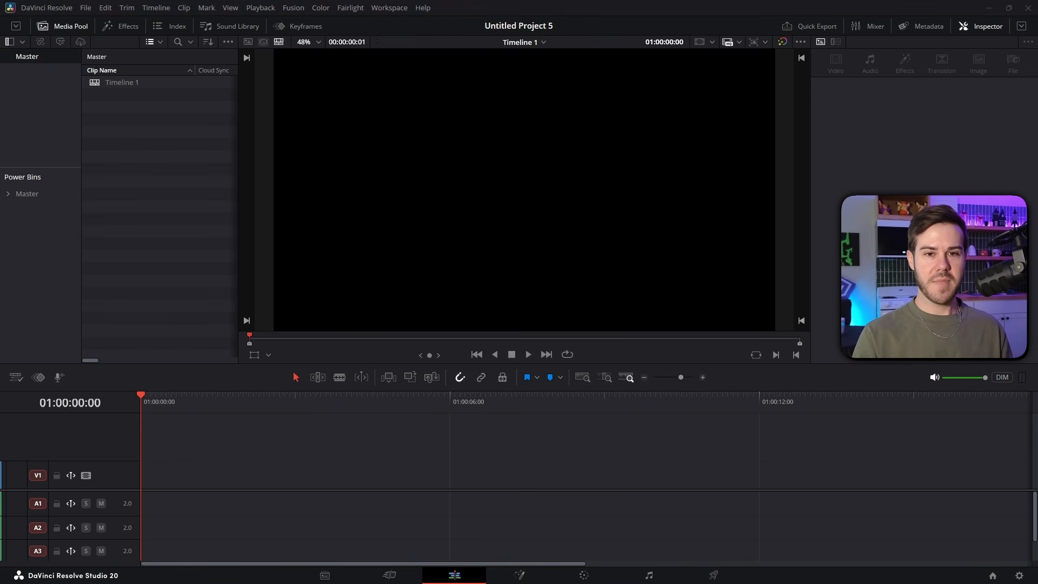
drag(279, 158, 146, 176)
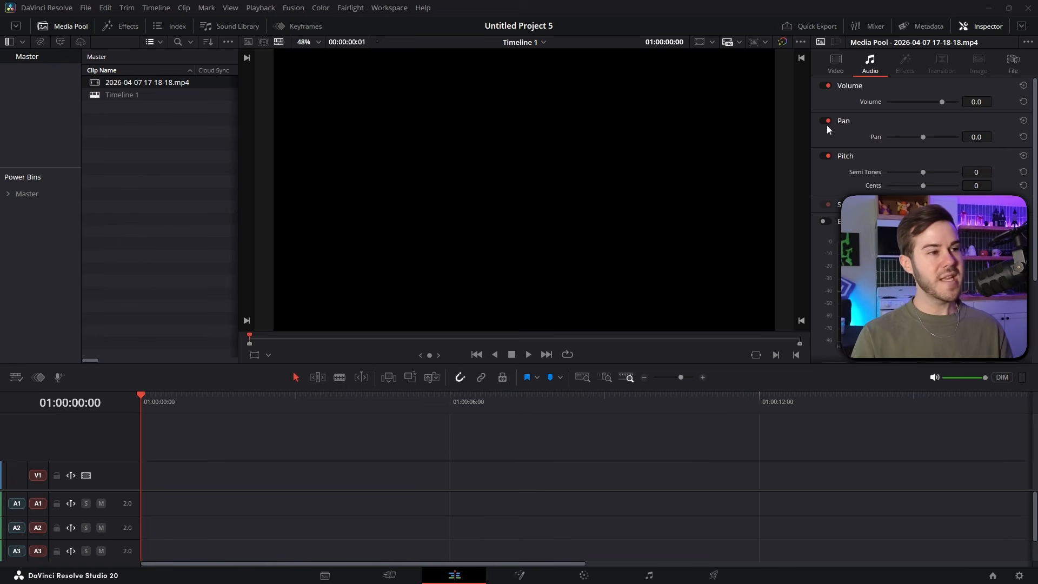
click(200, 200)
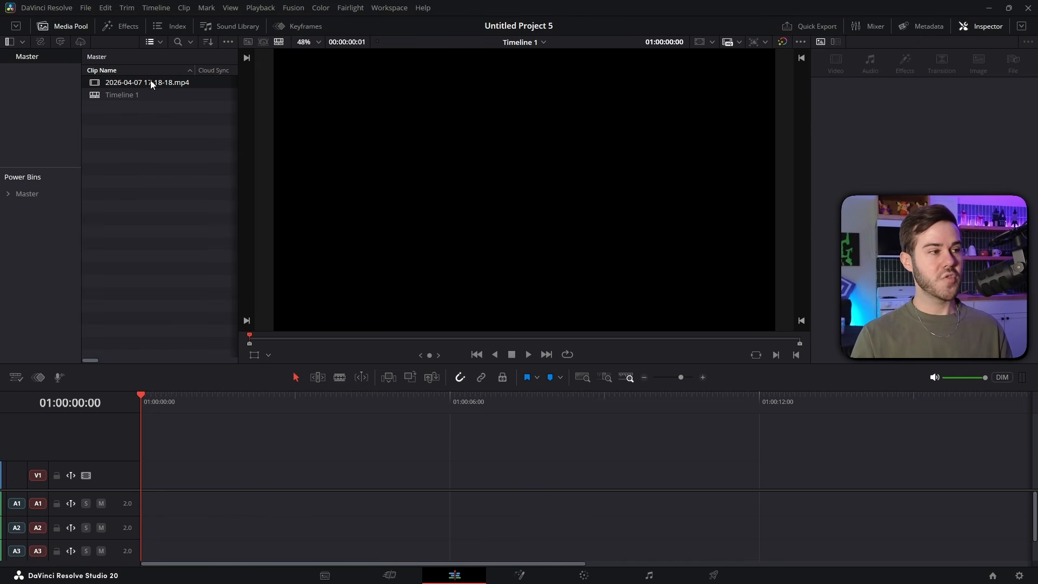
drag(151, 82, 146, 479)
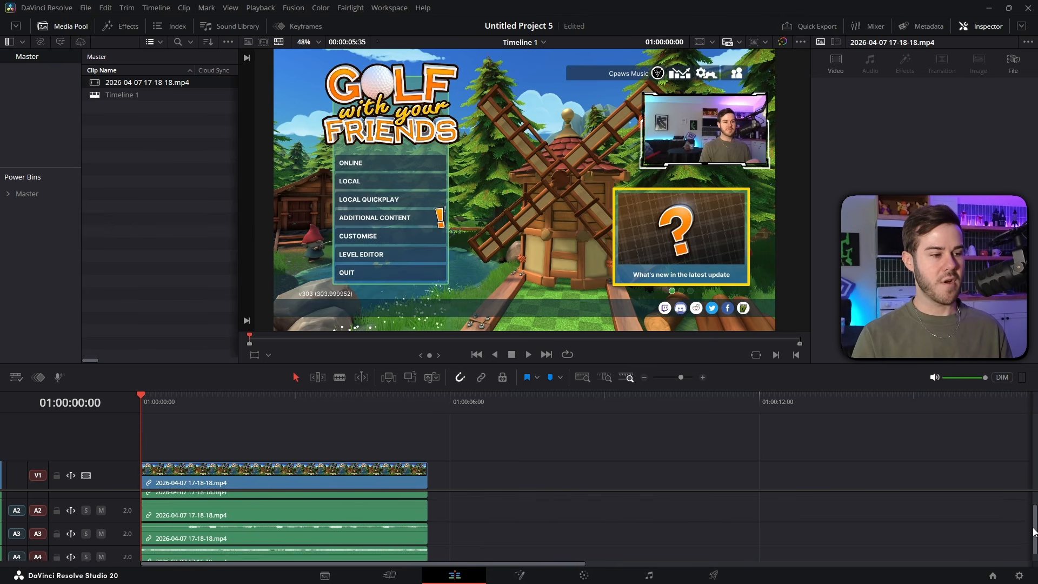
drag(716, 488, 720, 445)
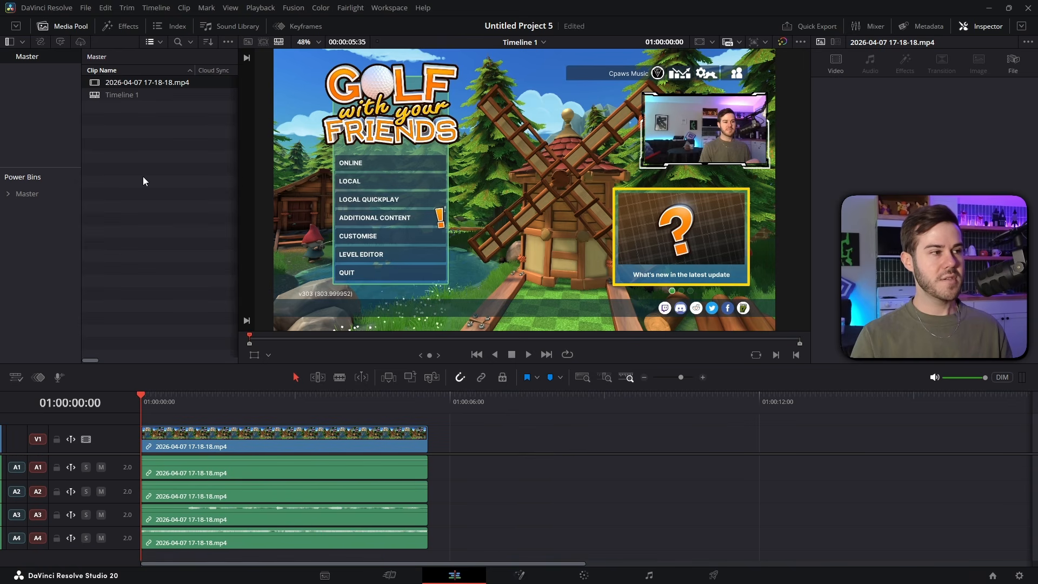
Review the audio channel and track assignments in the recording's clip attributes.
right_click(131, 83)
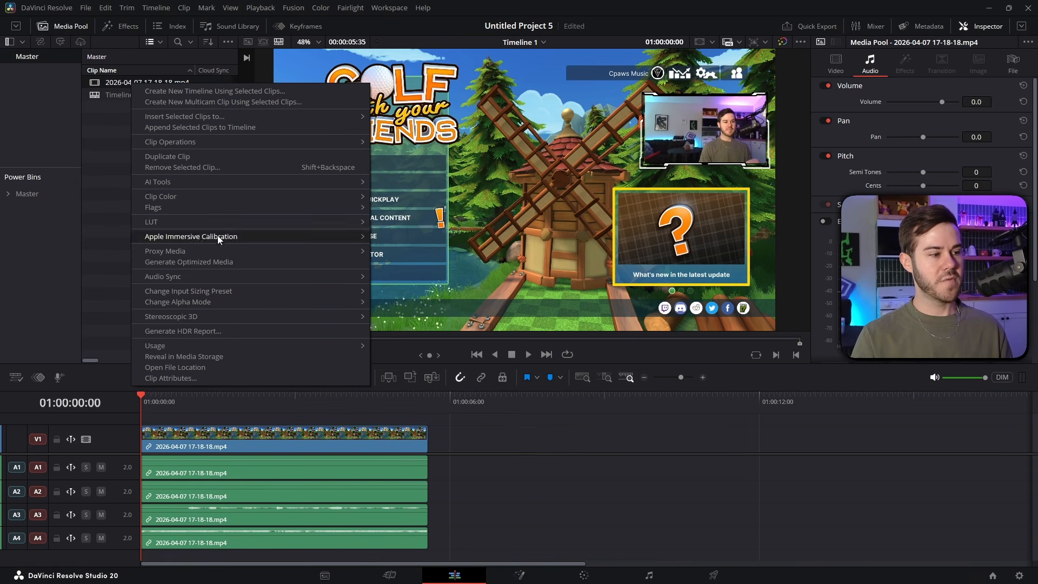
click(180, 378)
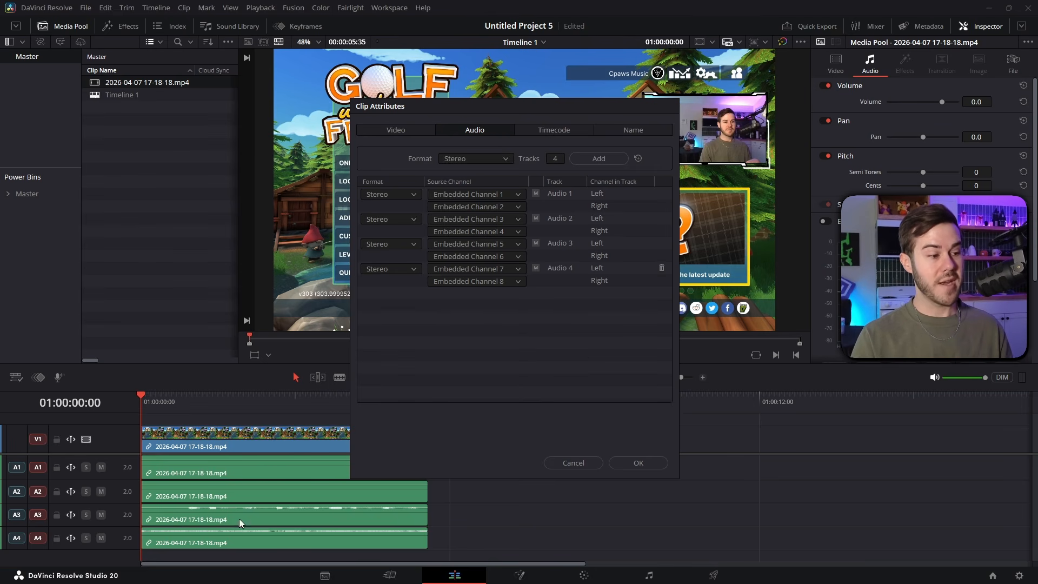
click(640, 460)
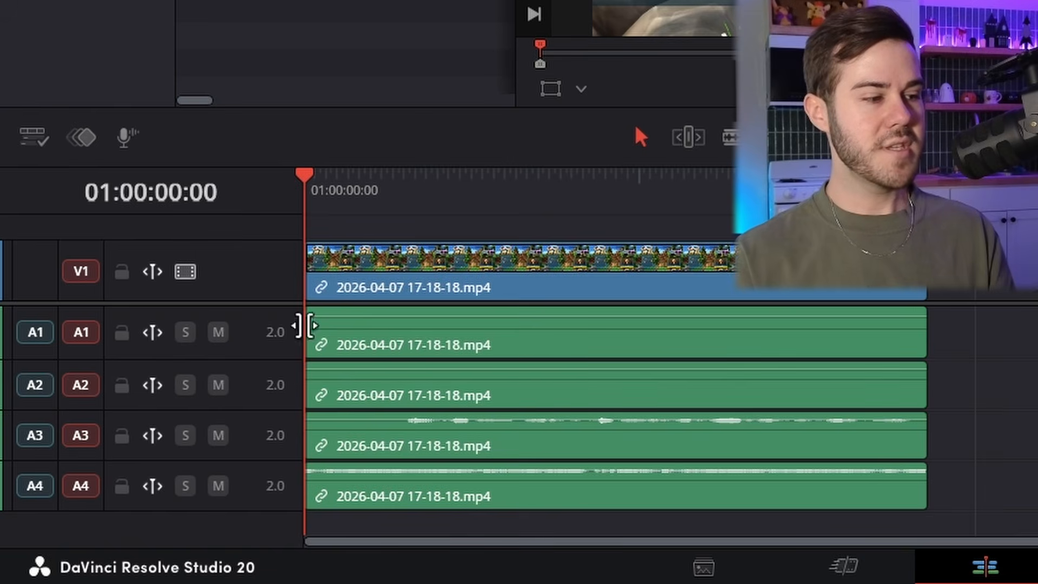
Disable the recording's audio clip on track A2 and select the one on track A3.
click(218, 469)
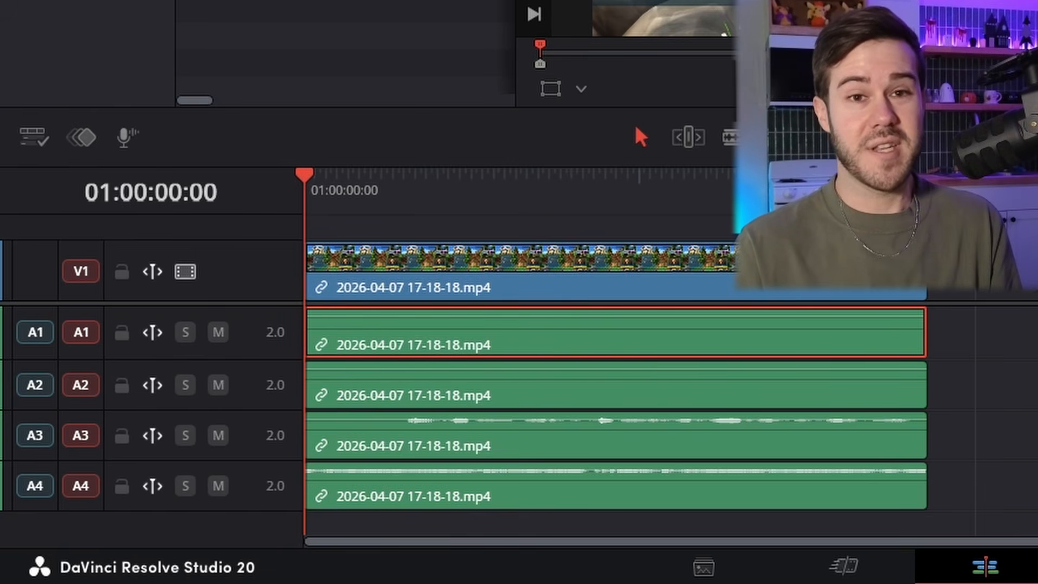
click(734, 366)
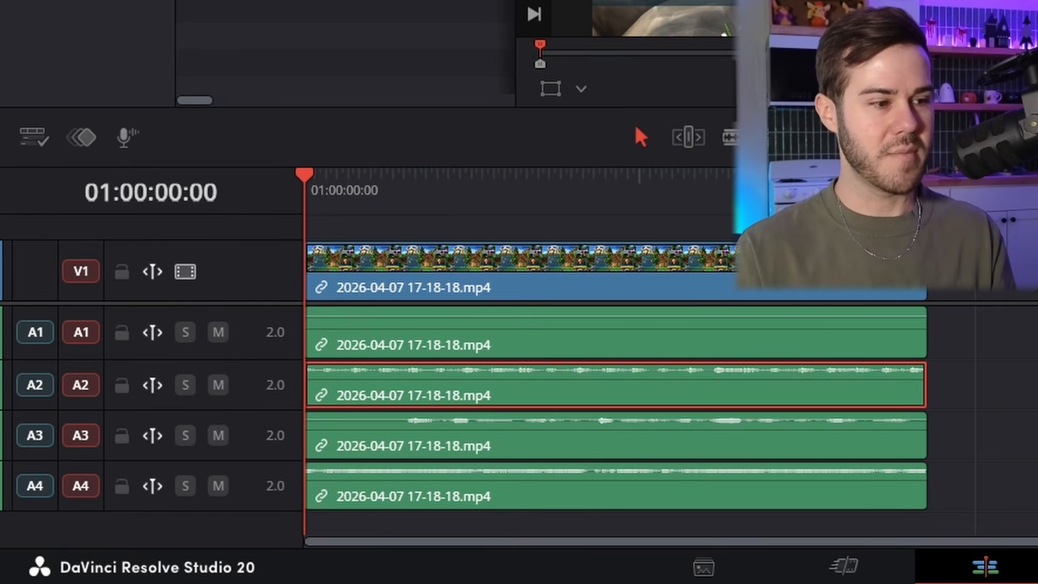
key(d)
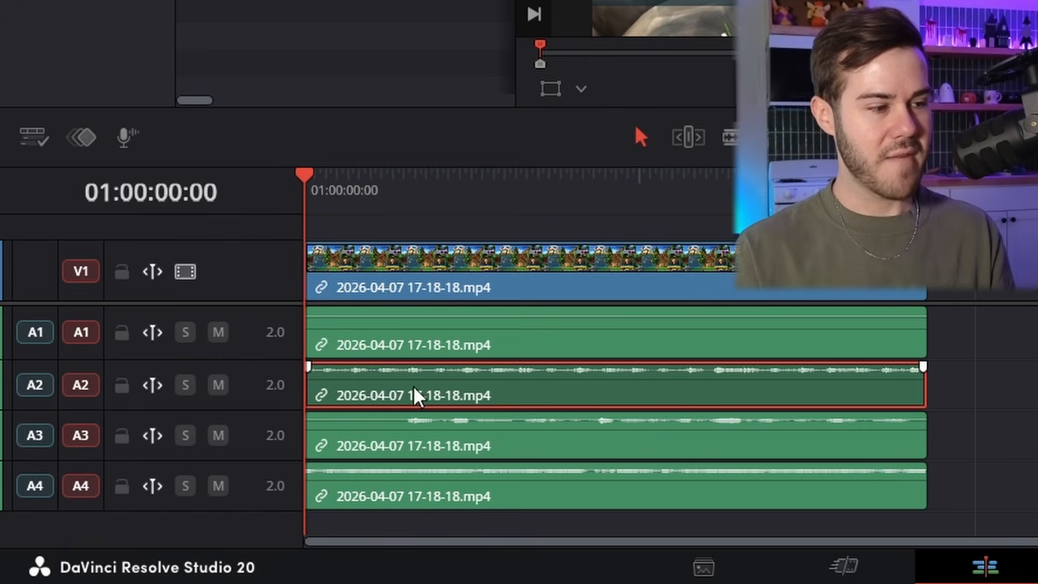
click(627, 439)
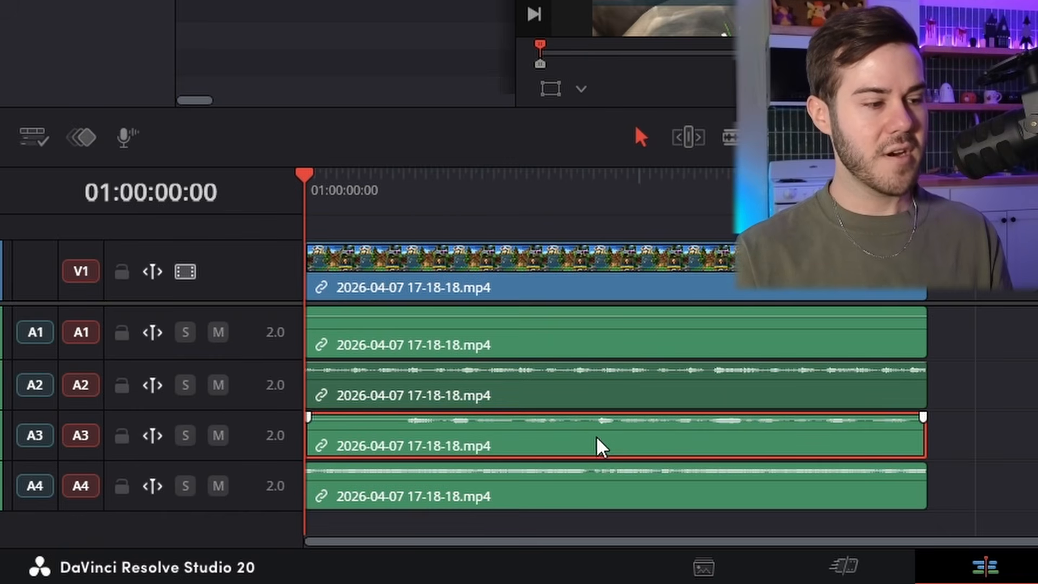
Trim away the opening portion of the recording's audio clip on track A1, and disable the audio clip on track A3.
click(529, 505)
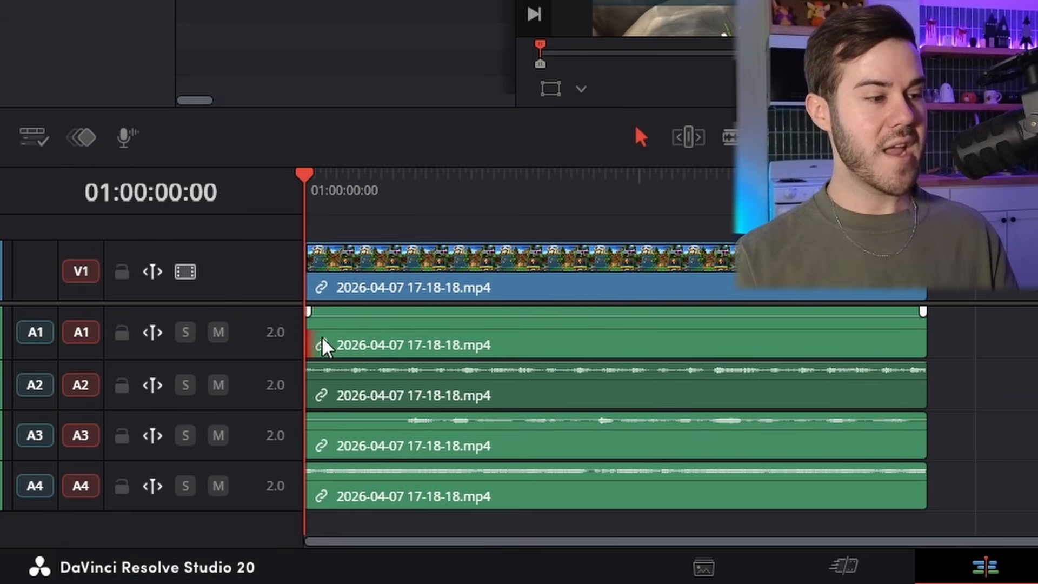
drag(326, 346, 425, 346)
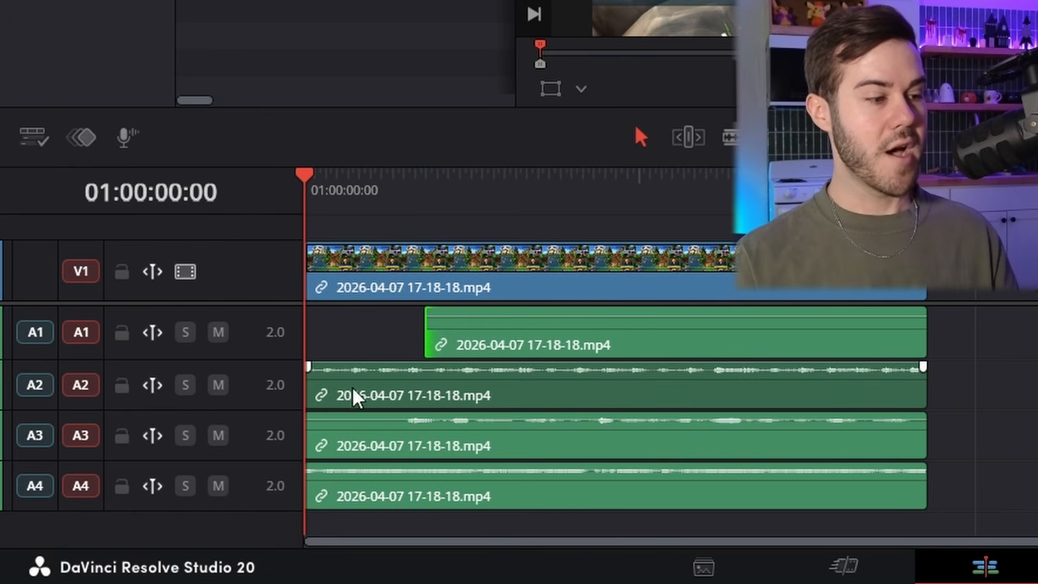
click(394, 446)
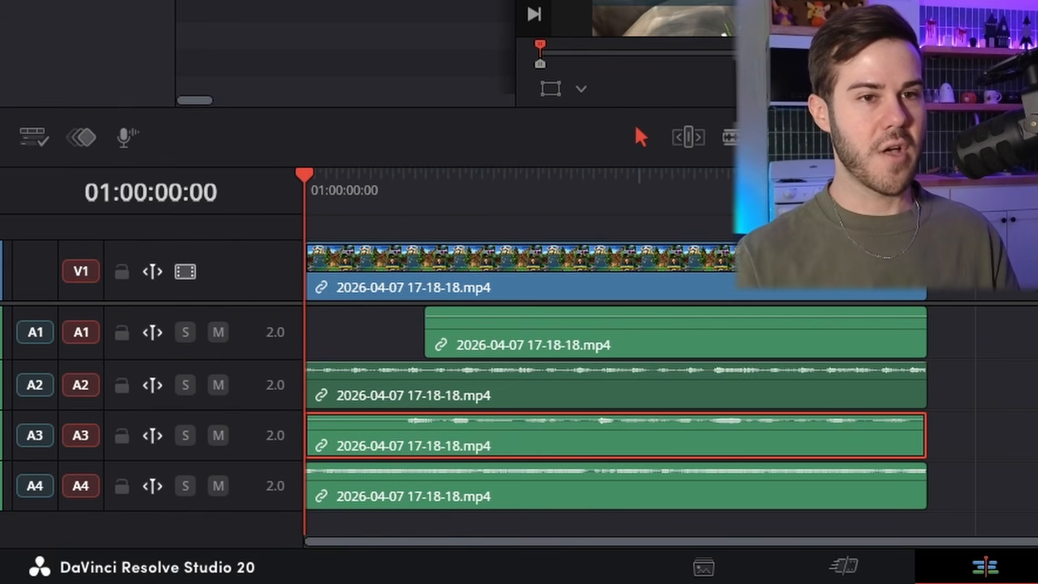
key(d)
Try moving the audio clips on tracks A2 and A4 independently along the timeline, return them to the start, and clear the selection.
click(563, 374)
drag(374, 388, 430, 381)
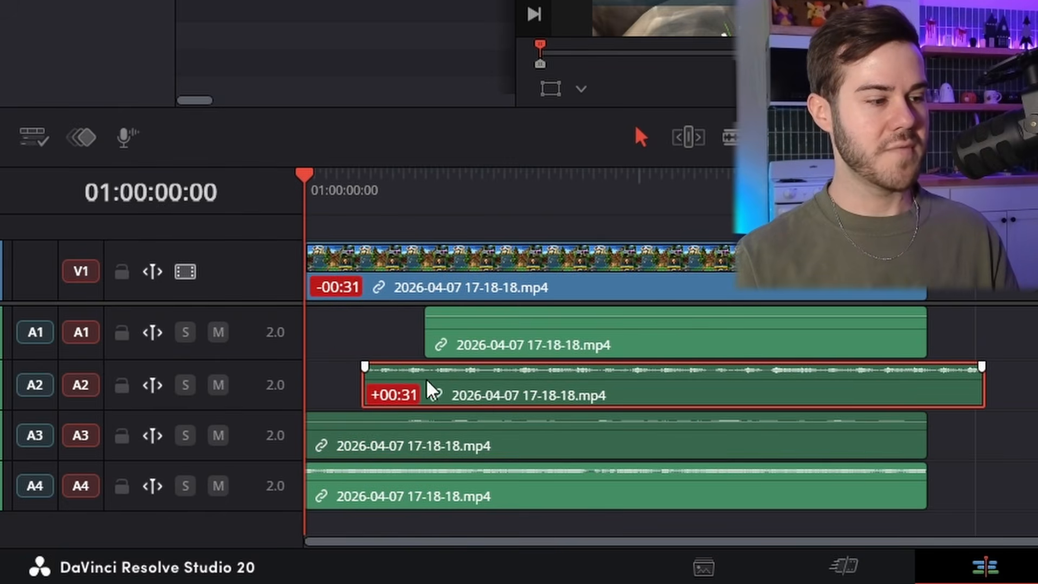
drag(513, 392, 454, 392)
click(554, 347)
drag(494, 494, 470, 502)
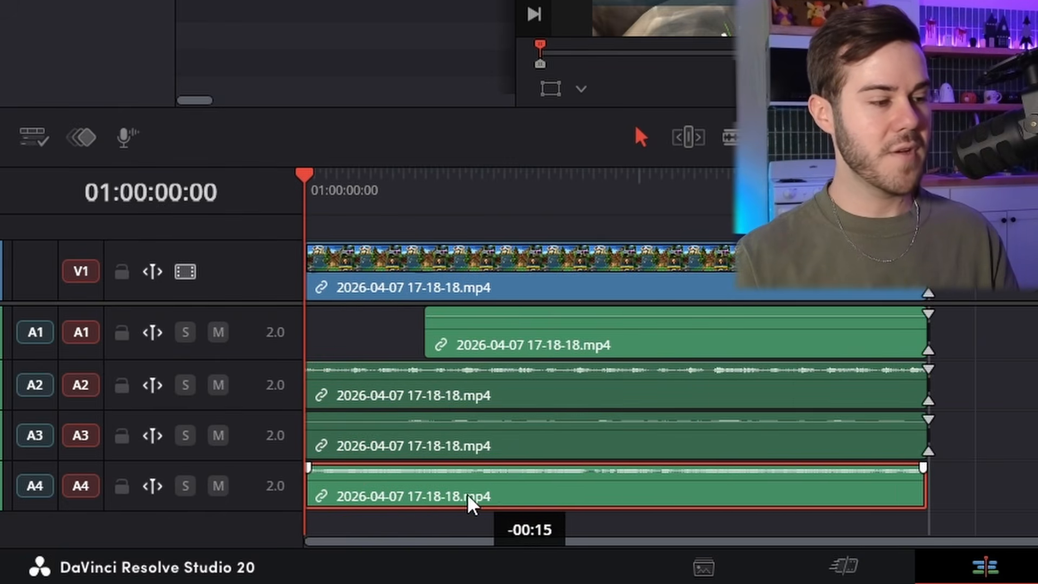
click(670, 457)
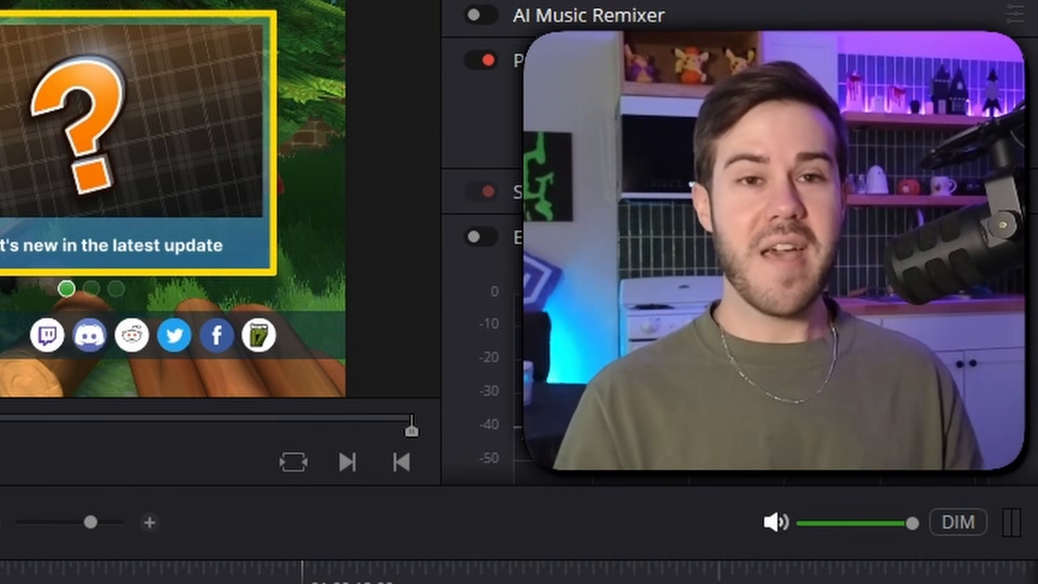
key(ctrl+shift+a)
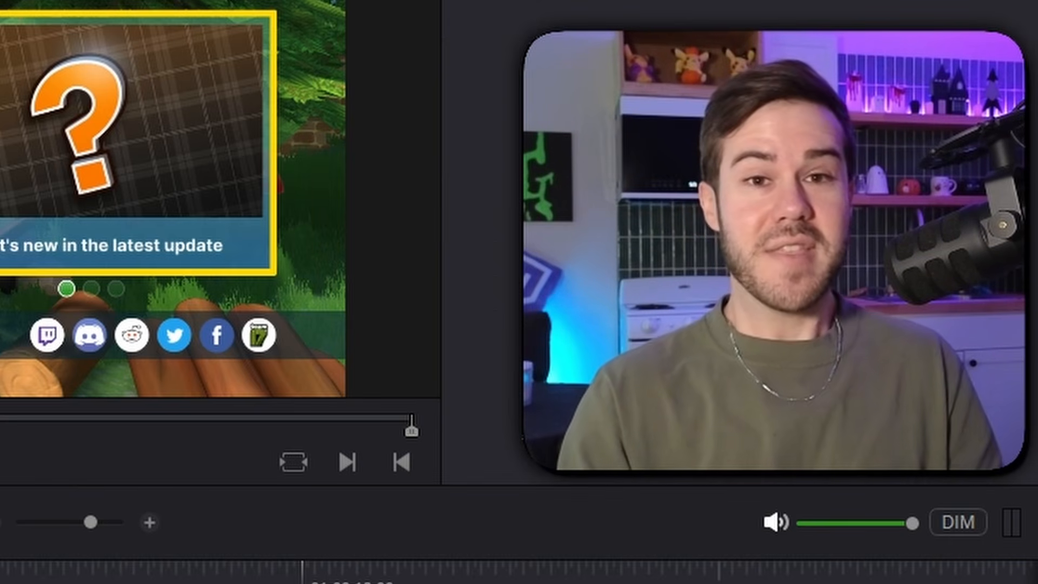